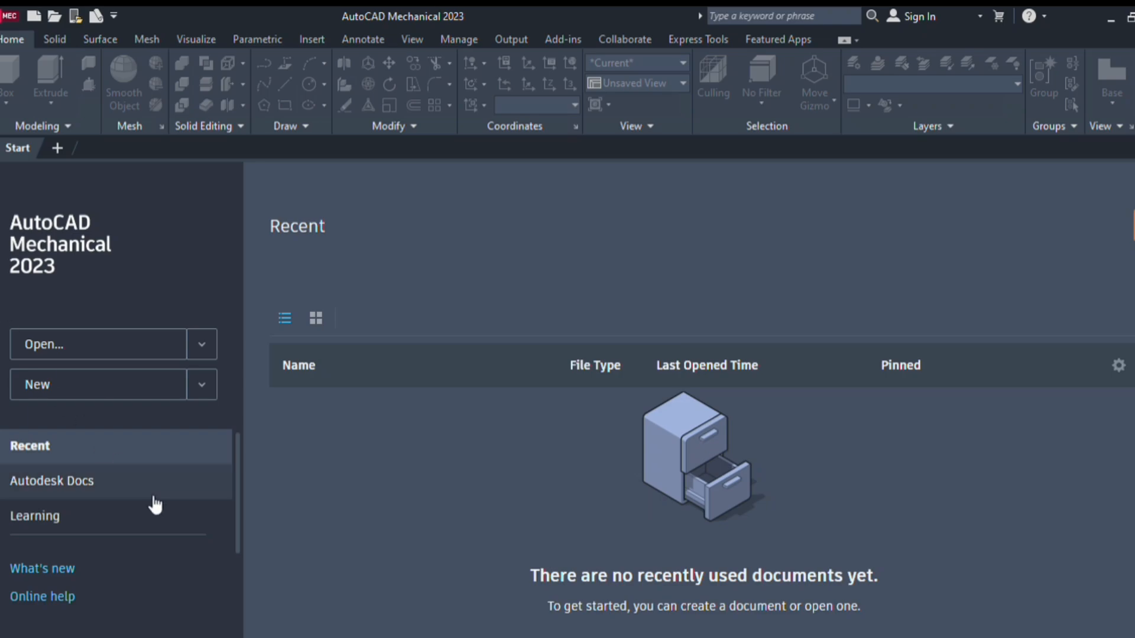
Create a new blank drawing, Drawing1, from the Start tab
left_click(139, 397)
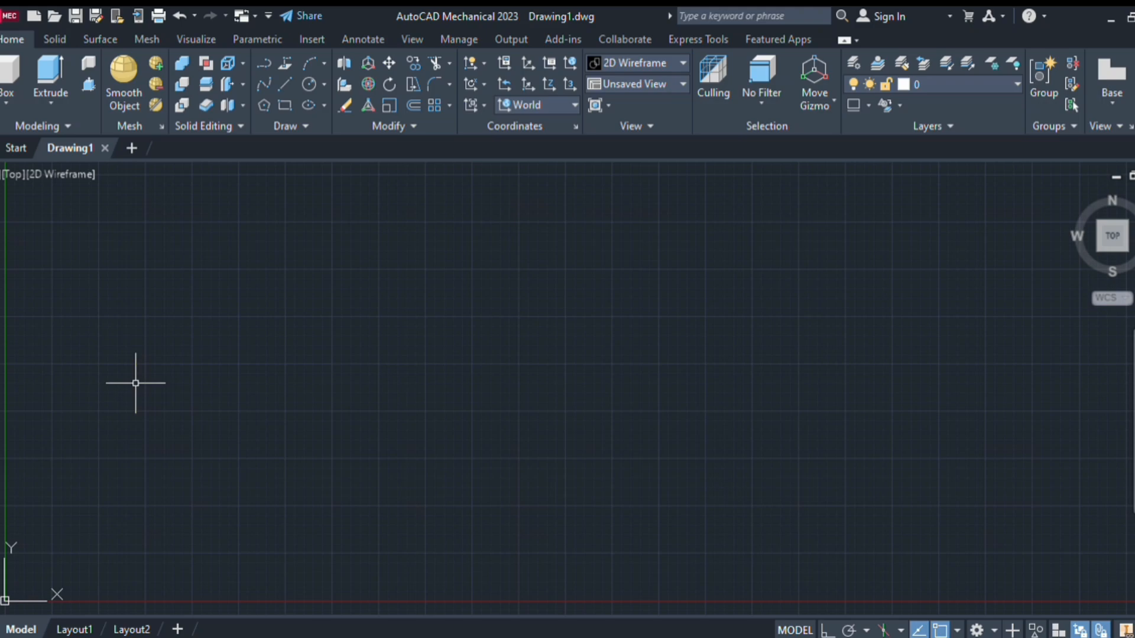
Turn the grid off with F7 and switch to the 2D Mechanical drafting workspace
key("F7")
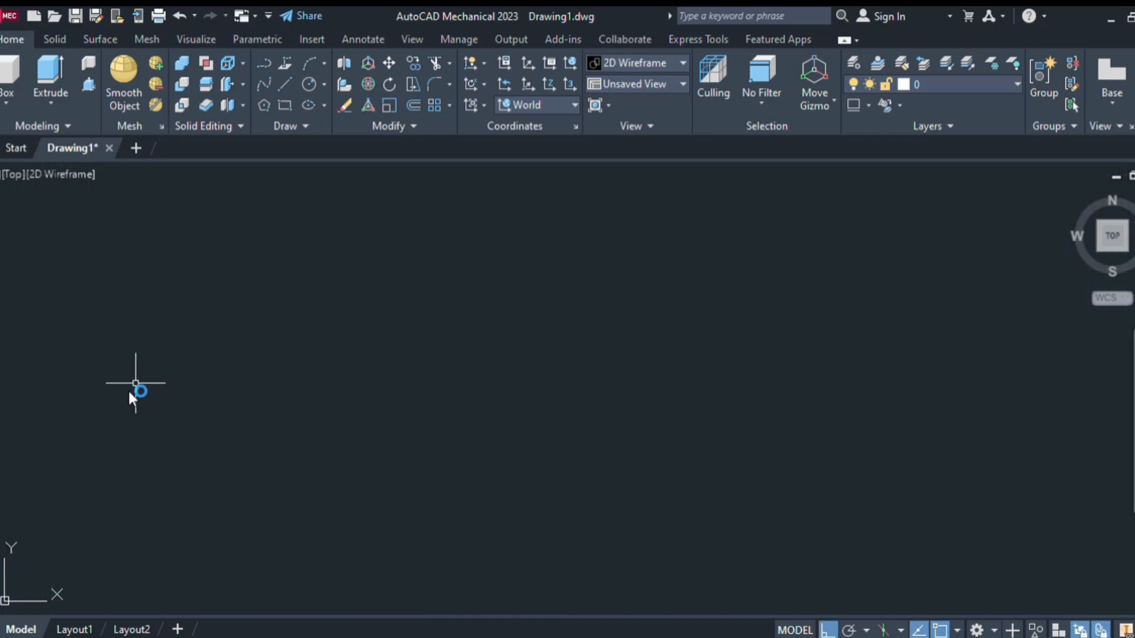
key("Return")
left_click(1003, 462)
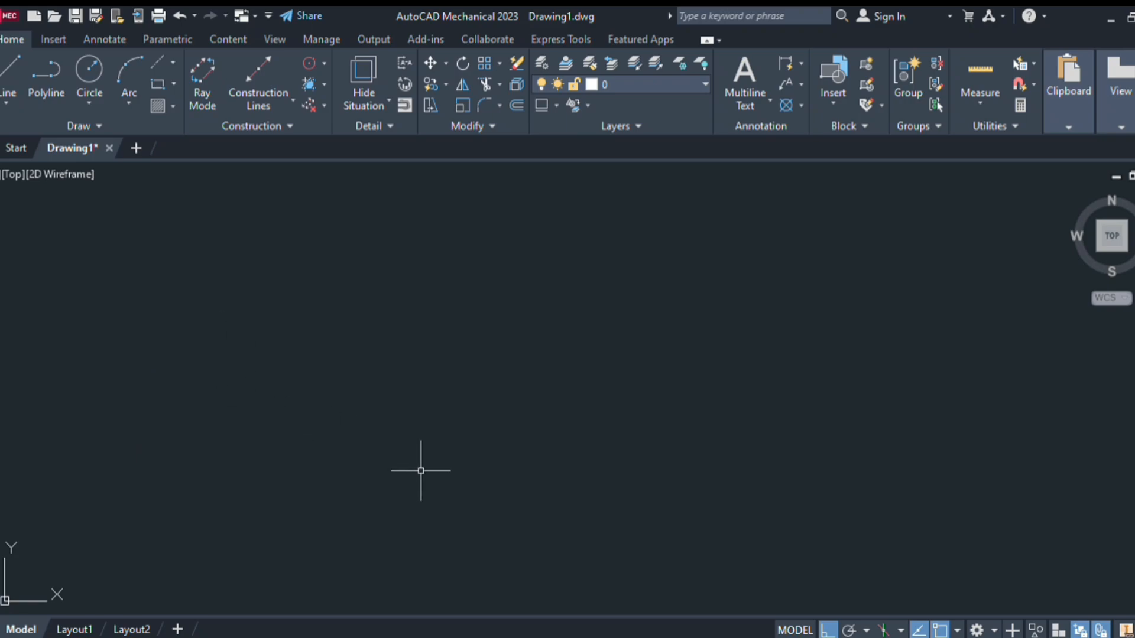
Draw a horizontal base line with vertical sides rising from both ends, forming an open U
left_click(493, 527)
left_click(648, 548)
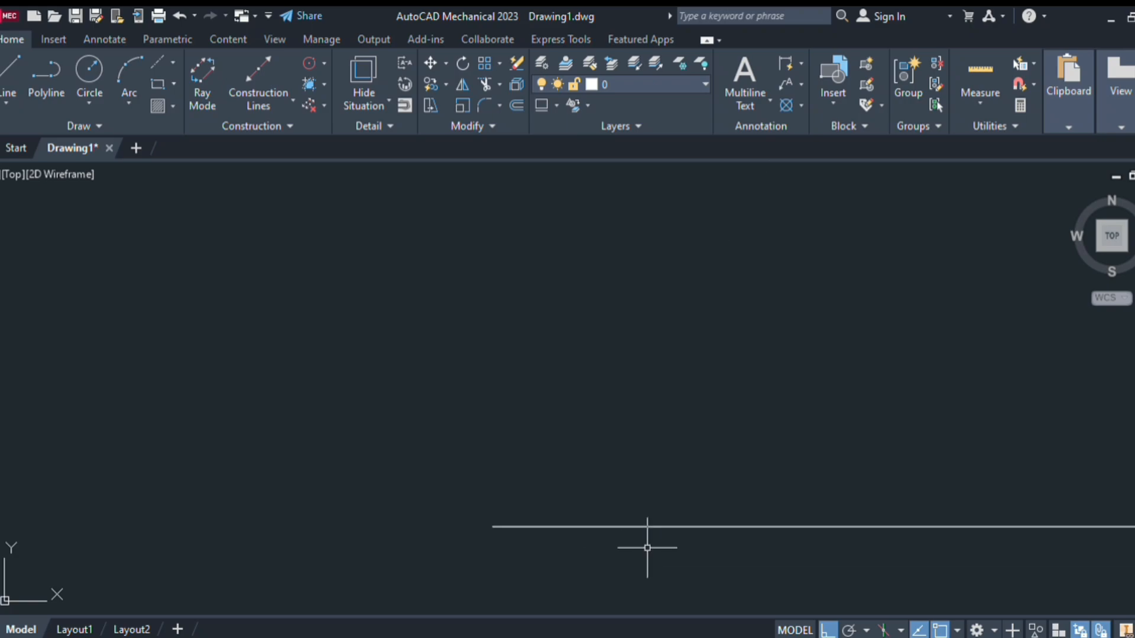
scroll(647, 548, "down", 5)
middle_click_drag(778, 456, 650, 380)
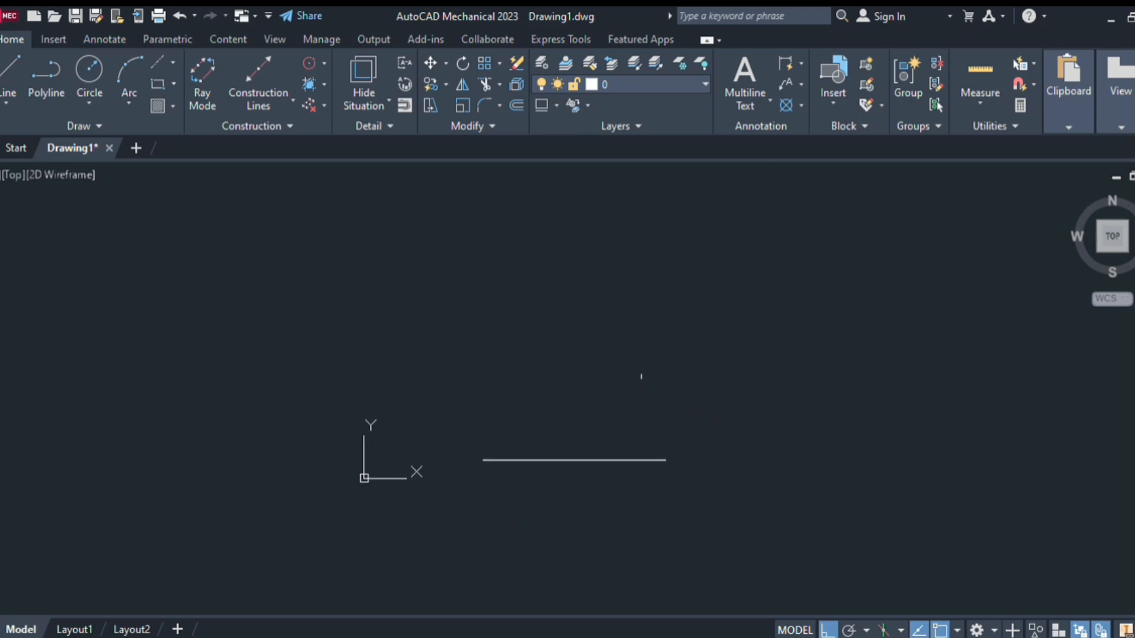
middle_click_drag(657, 425, 654, 481)
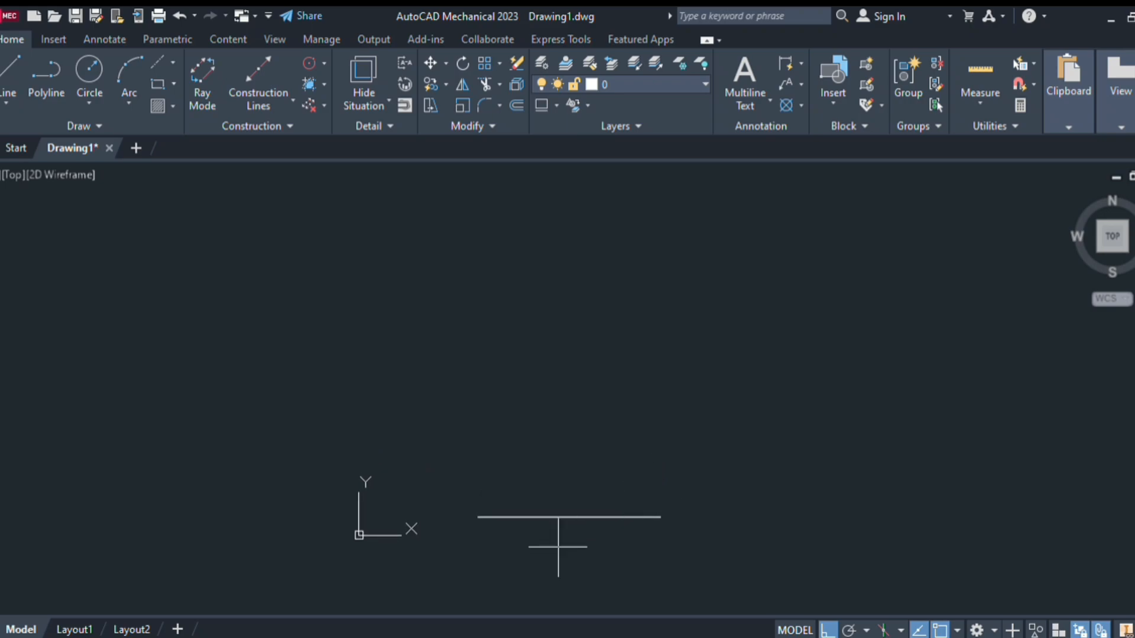
left_click(478, 518)
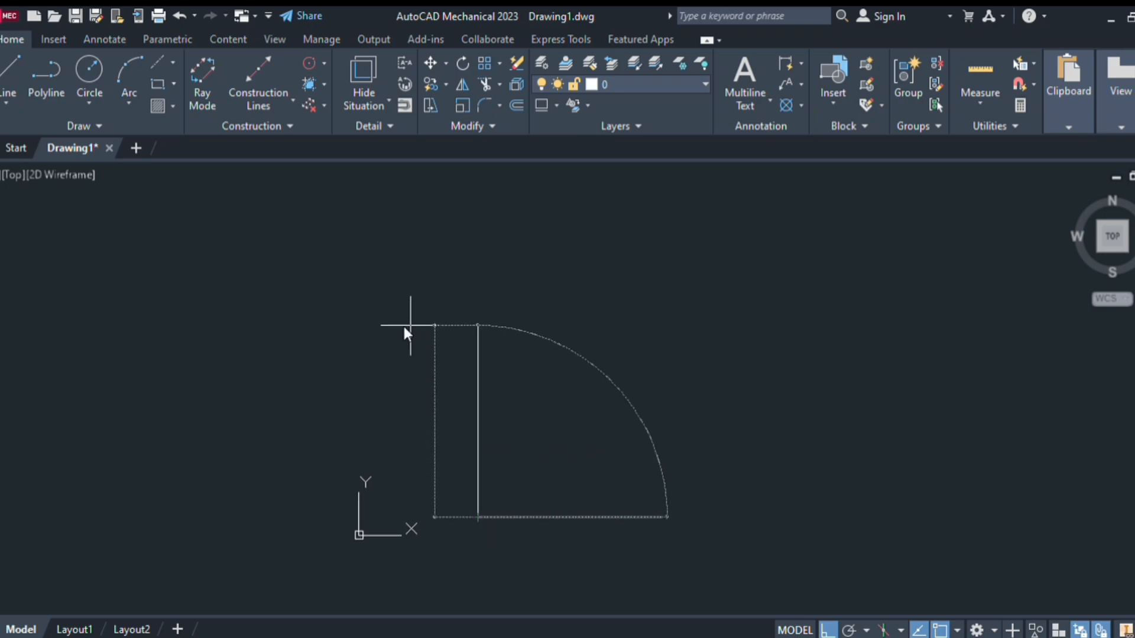
key("Return")
key("Return")
key("Return")
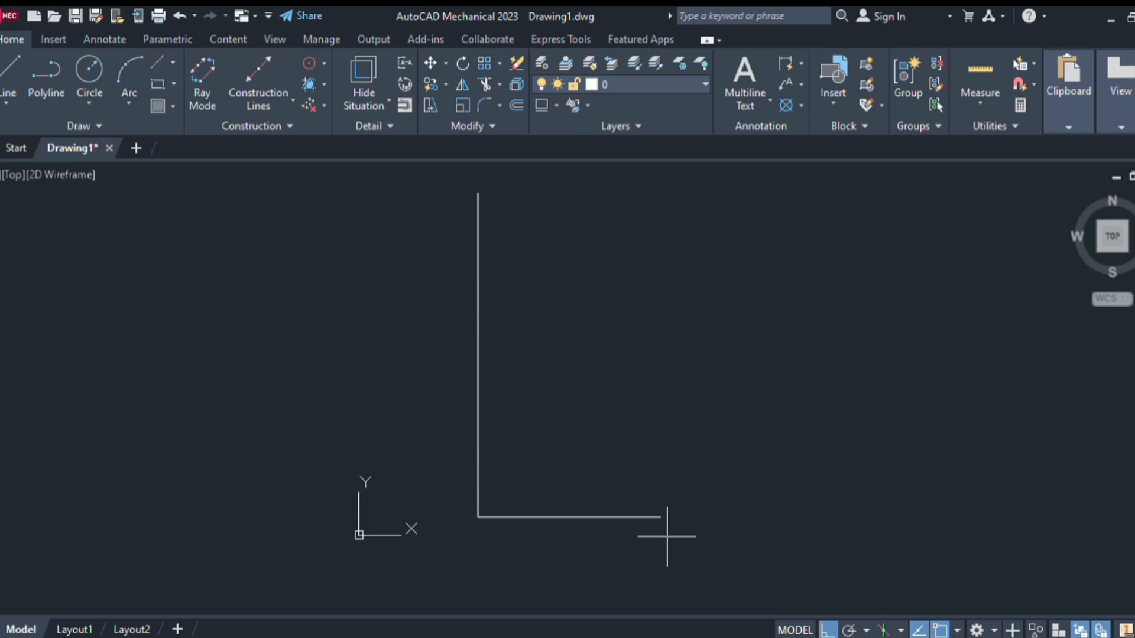
left_click(661, 517)
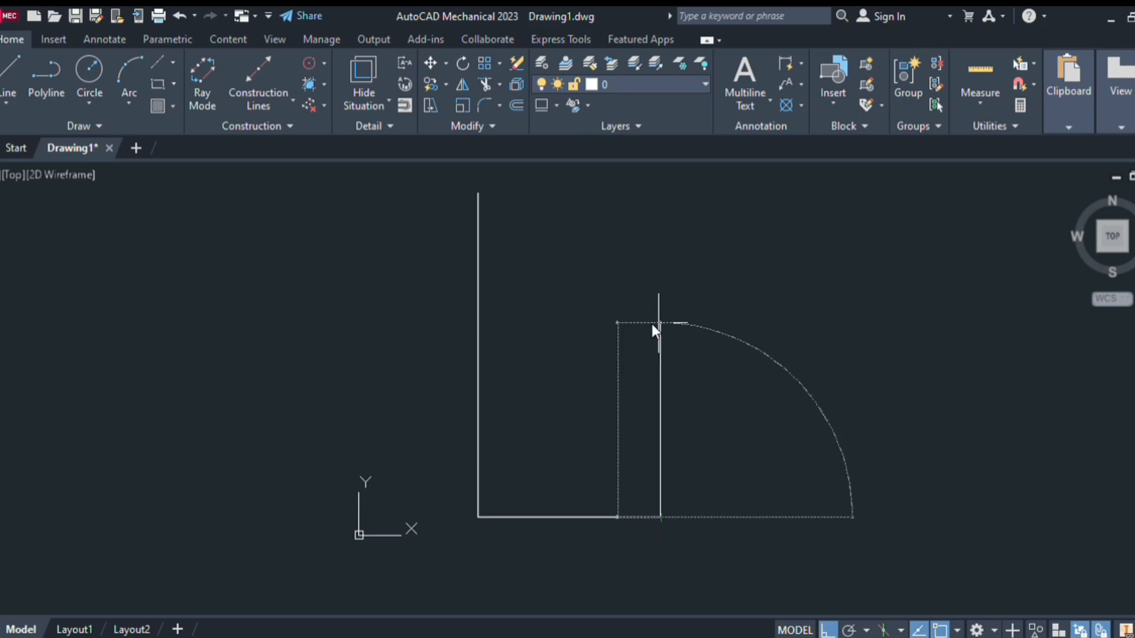
left_click(656, 316)
Drag the UCS icon's origin grip to the lower left, creating a custom UCS
scroll(541, 303, "down", 4)
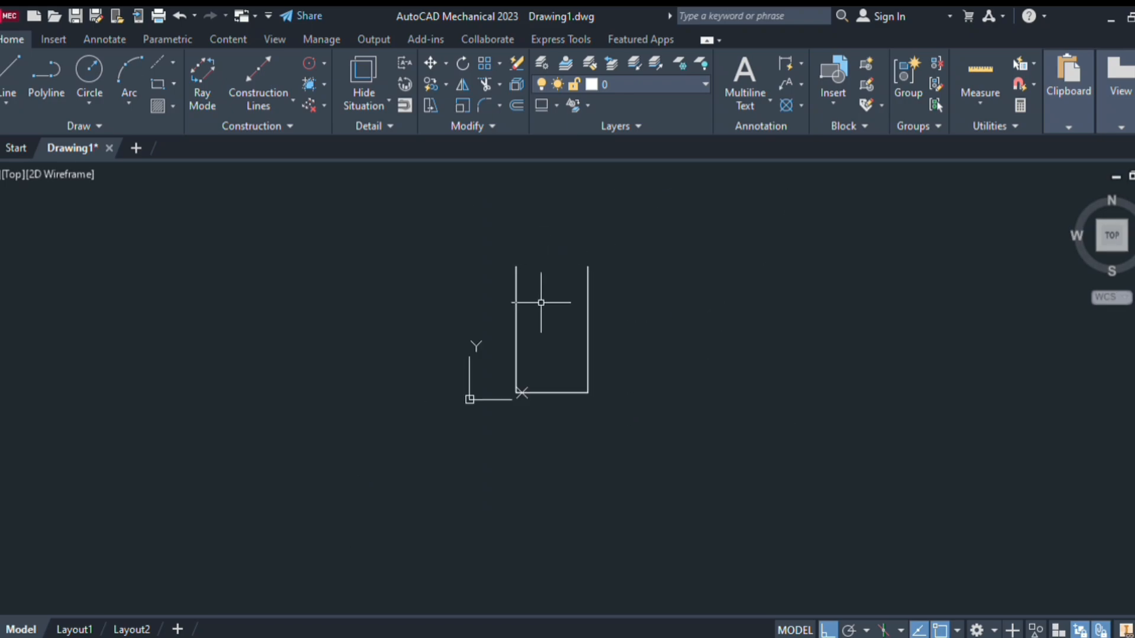
mouse_move(541, 303)
middle_mouse_down()
mouse_move(539, 289)
mouse_move(519, 373)
middle_mouse_up()
scroll(502, 380, "down", 2)
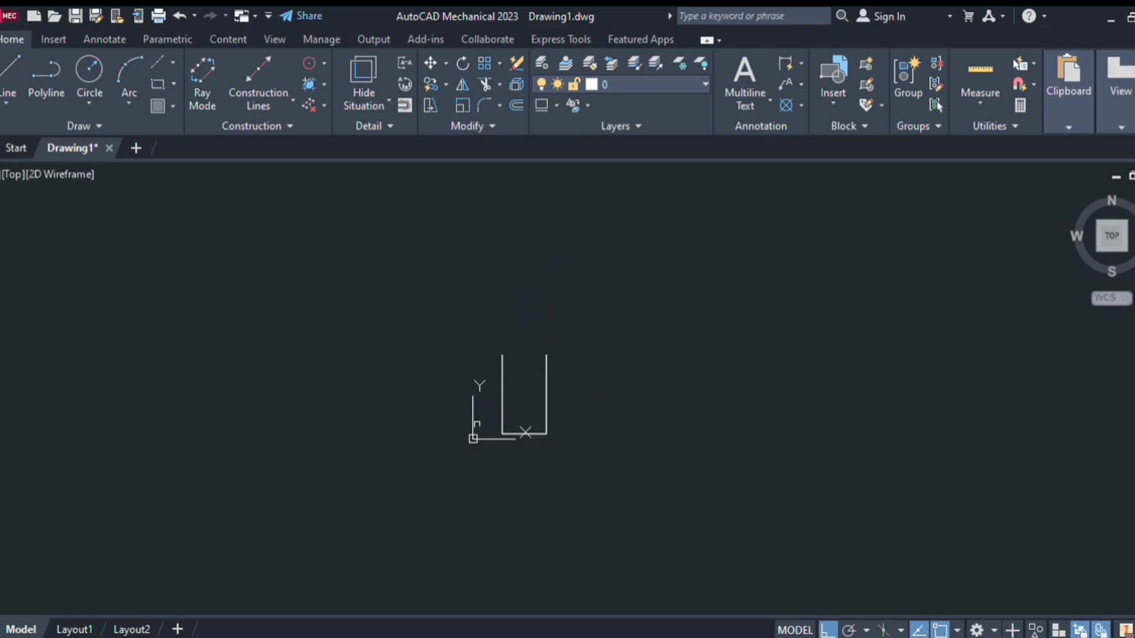
left_click(473, 439)
left_click(473, 439)
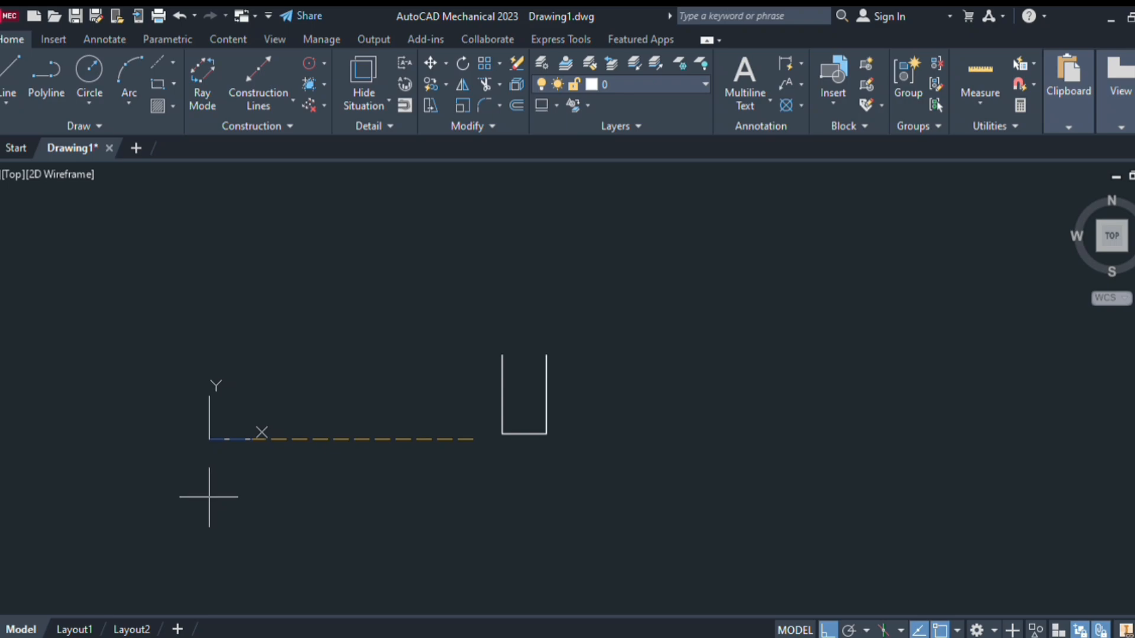
key("F8")
left_click(0, 606)
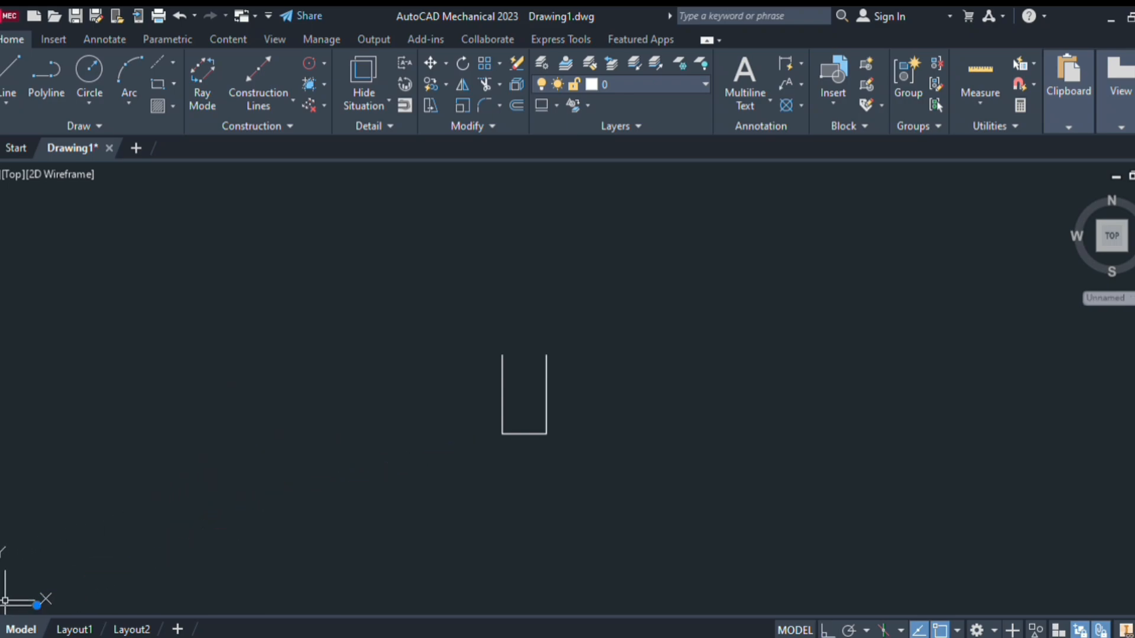
key("Escape")
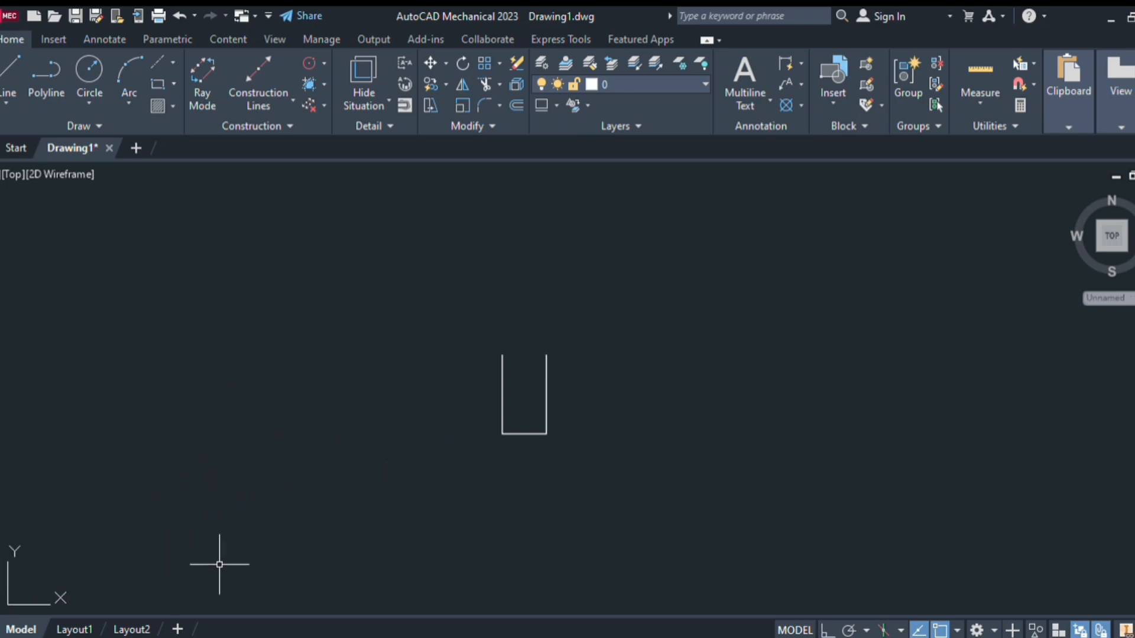
middle_click_drag(528, 355, 517, 417)
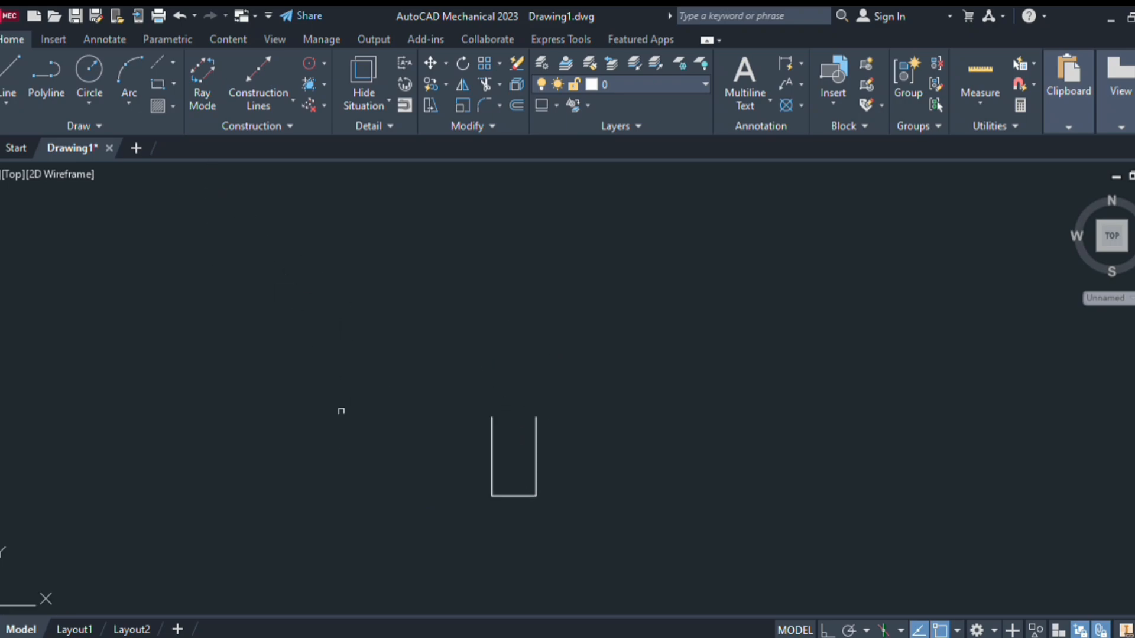
Draw a diagonal line rising up and right from the top of the U's right side
scroll(552, 403, "up", 2)
middle_click_drag(572, 484, 566, 464)
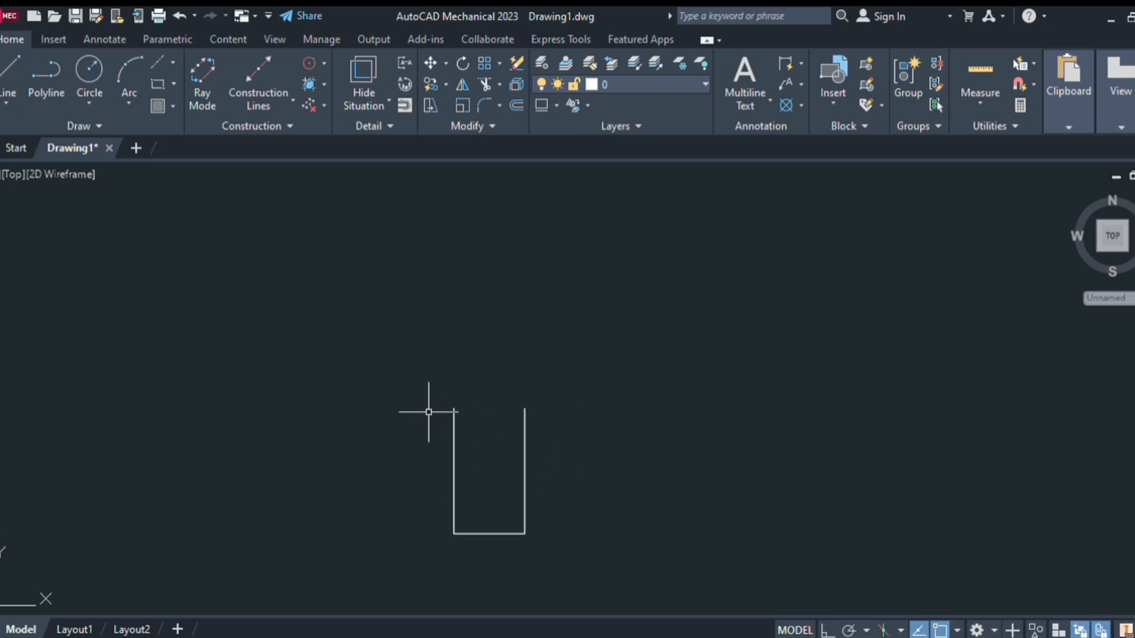
left_click(11, 74)
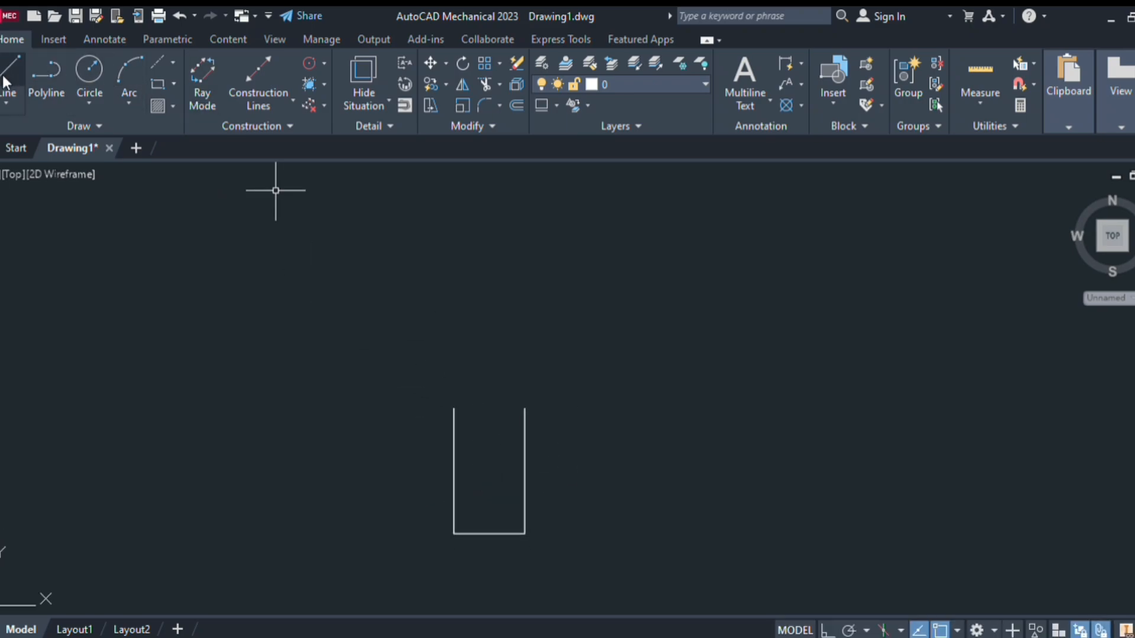
left_click(453, 408)
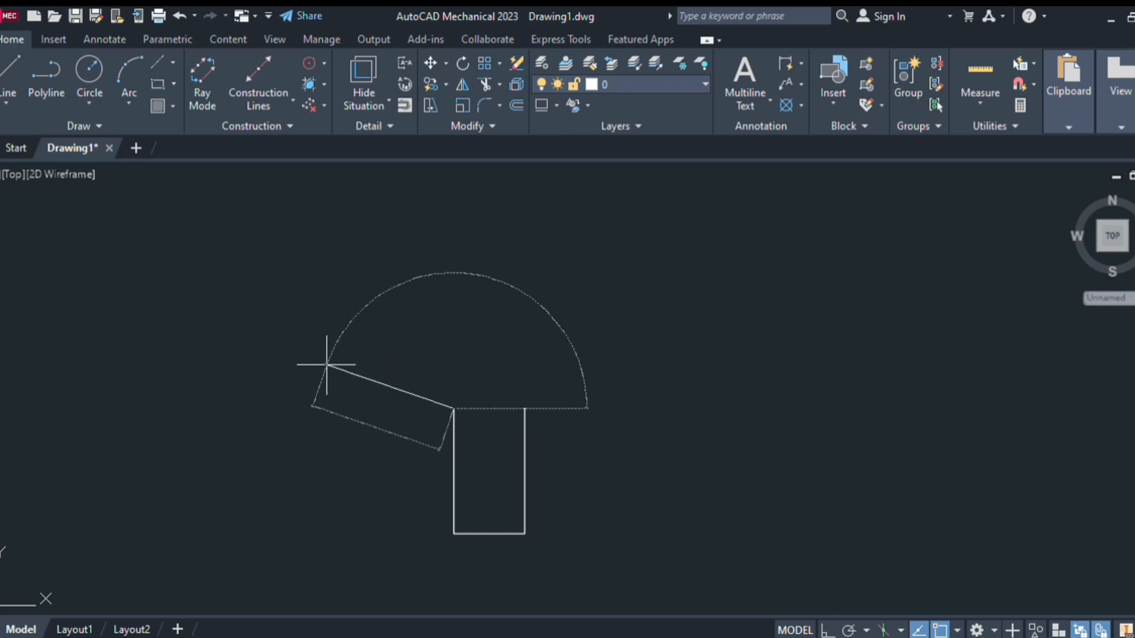
key("F8")
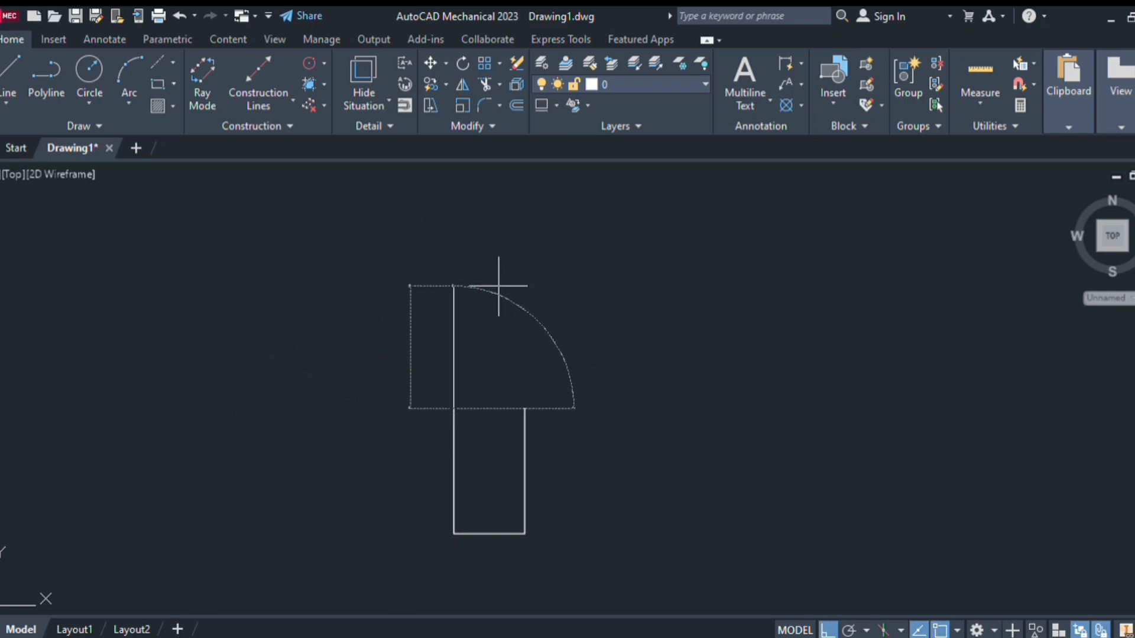
key("F8")
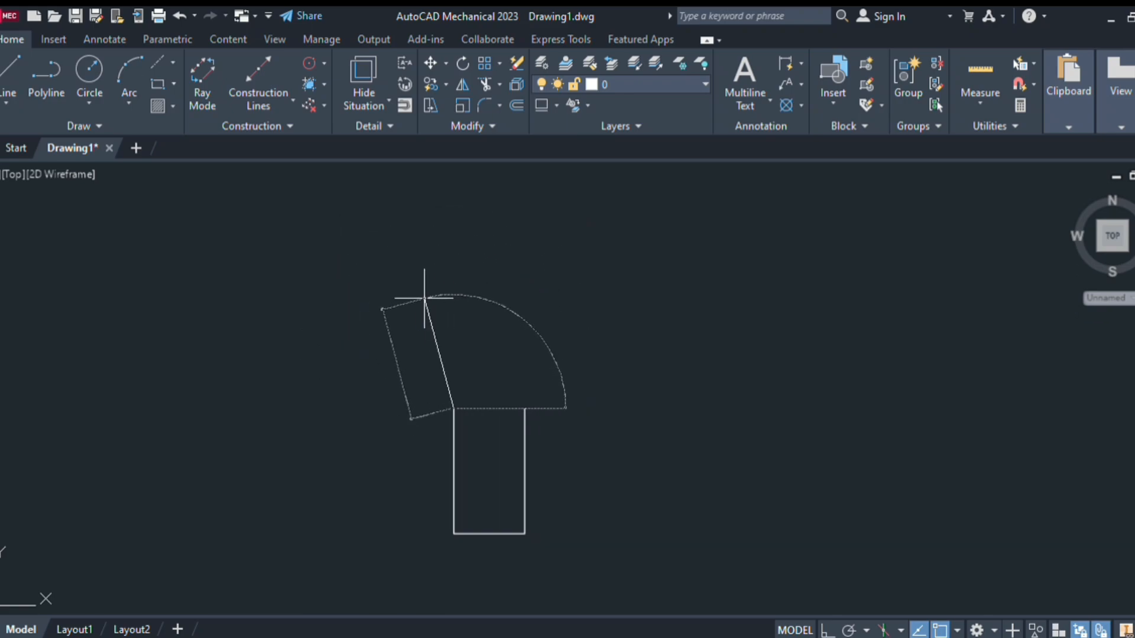
key("Escape")
key("Return")
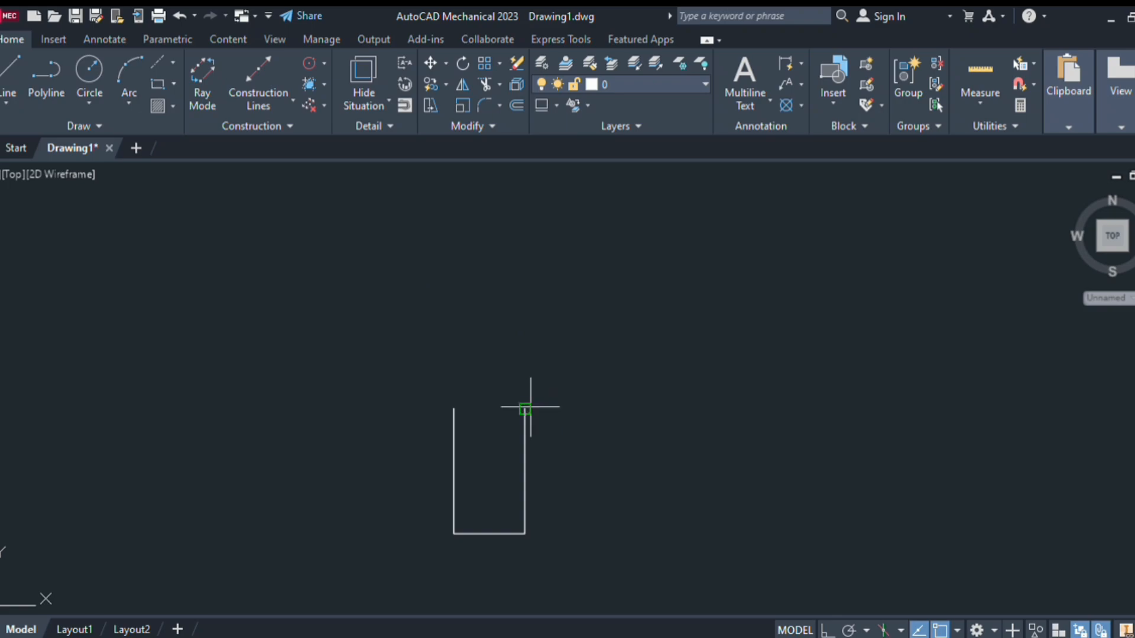
left_click(524, 409)
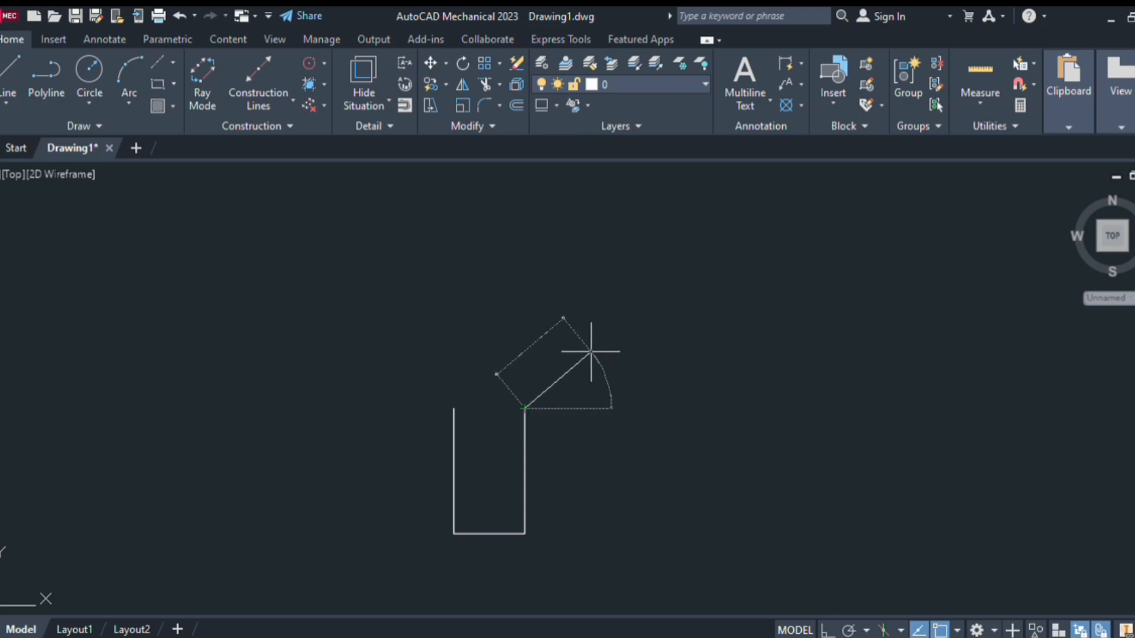
left_click(590, 352)
key("Escape")
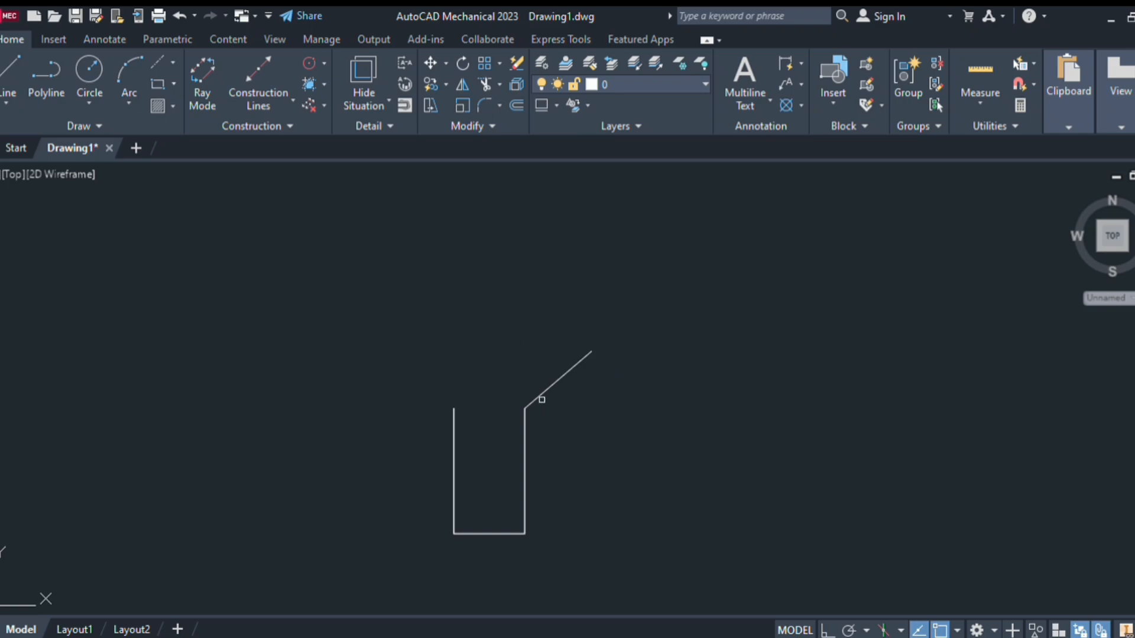
Mirror the diagonal line about a vertical axis through the U's bottom midpoint, keeping the original
left_click(542, 400)
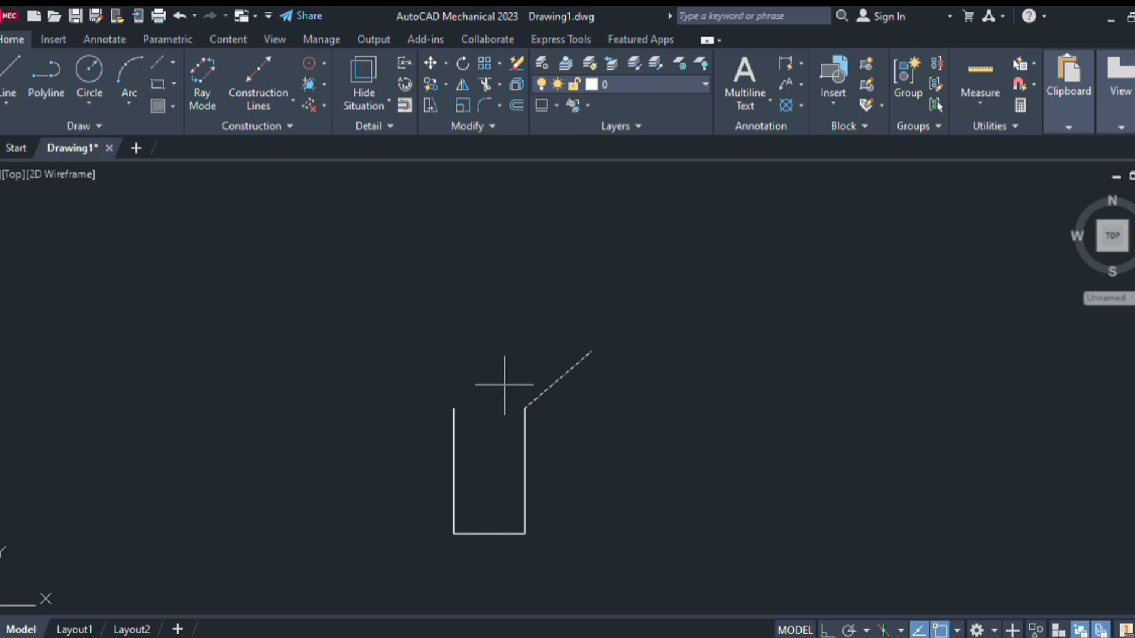
left_click(489, 534)
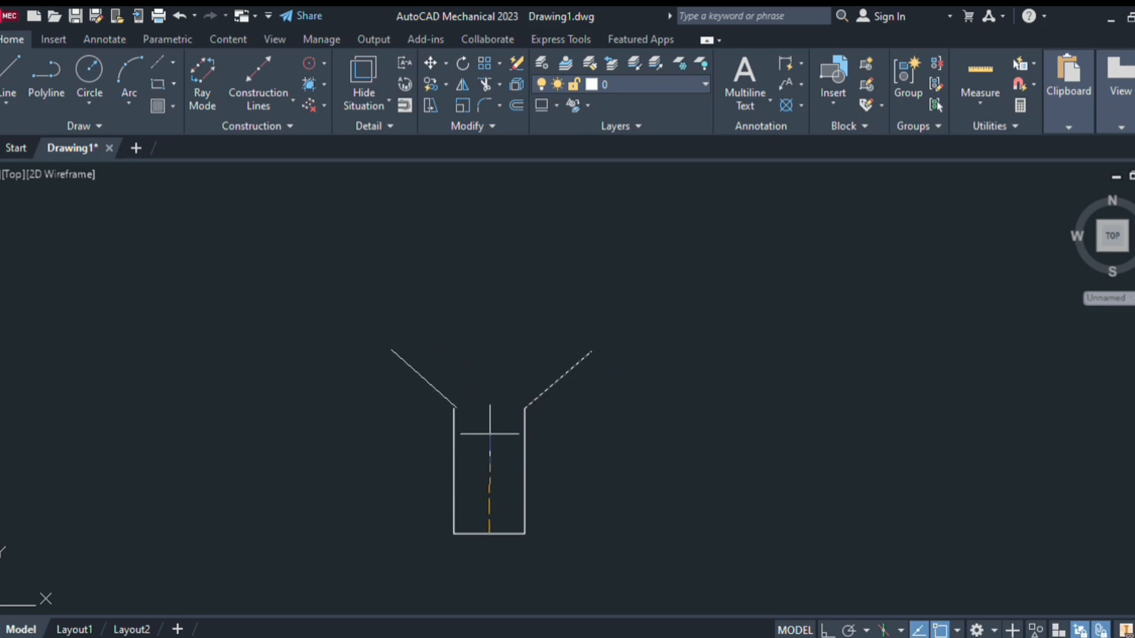
key("F8")
left_click(485, 348)
left_click(495, 414)
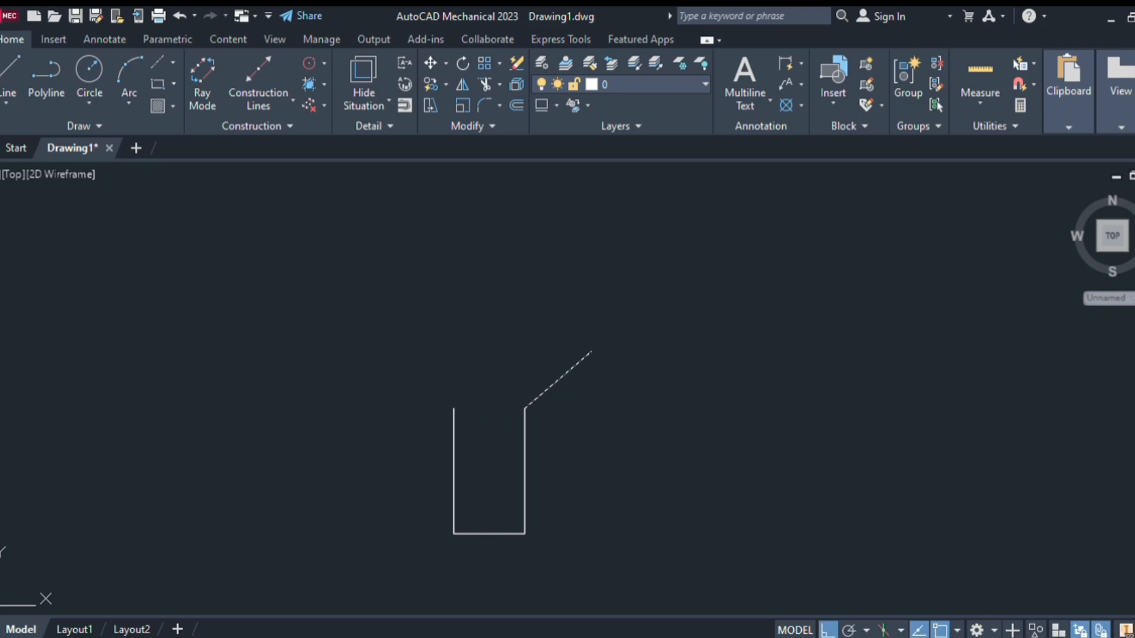
key("Return")
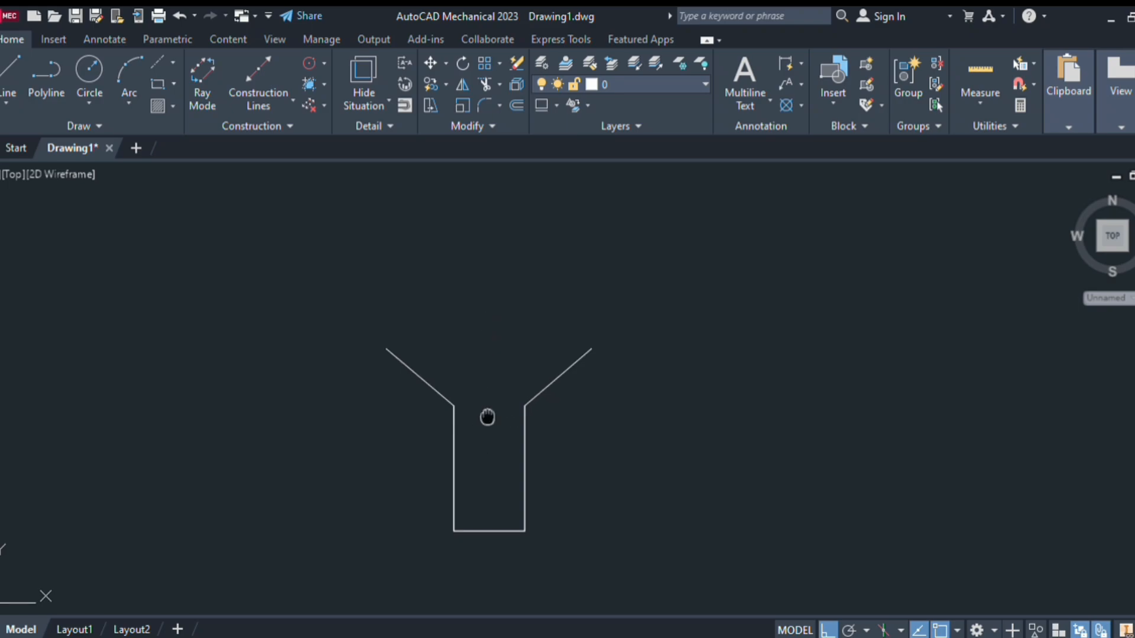
middle_click_drag(487, 417, 491, 381)
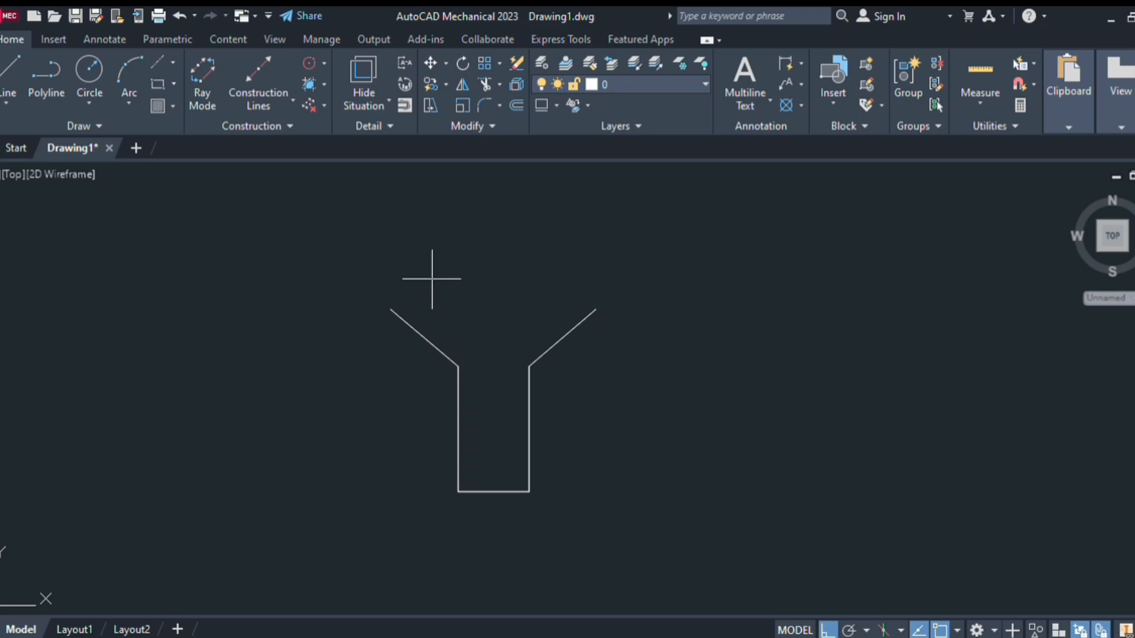
Offset the U's bottom line upward to make a horizontal line inside the U
key("Return")
left_click(479, 491)
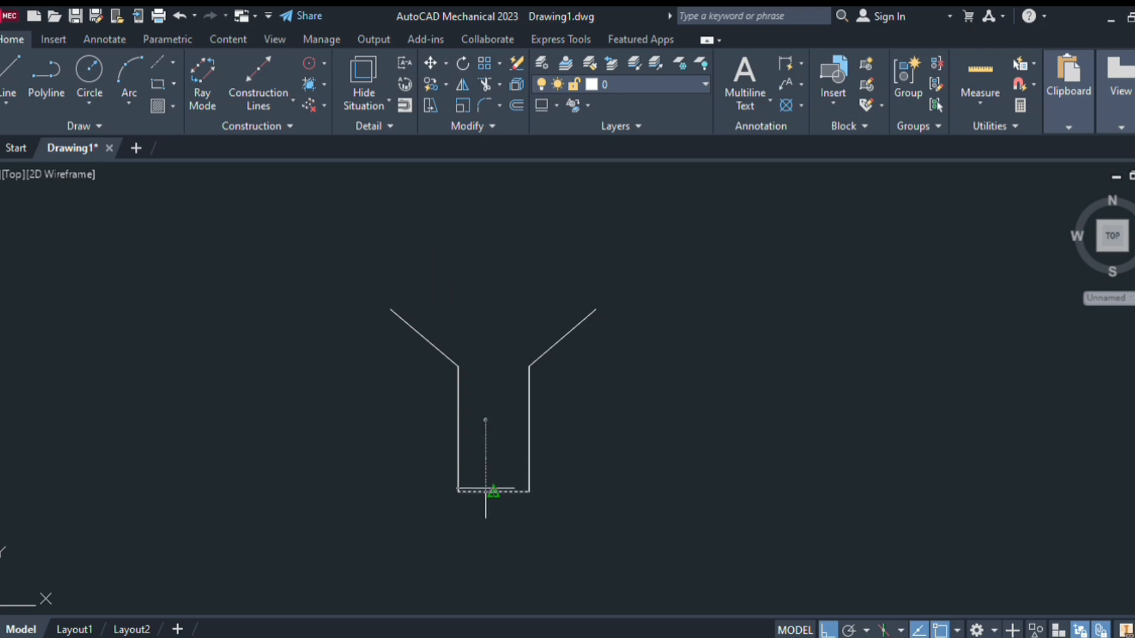
left_click(480, 420)
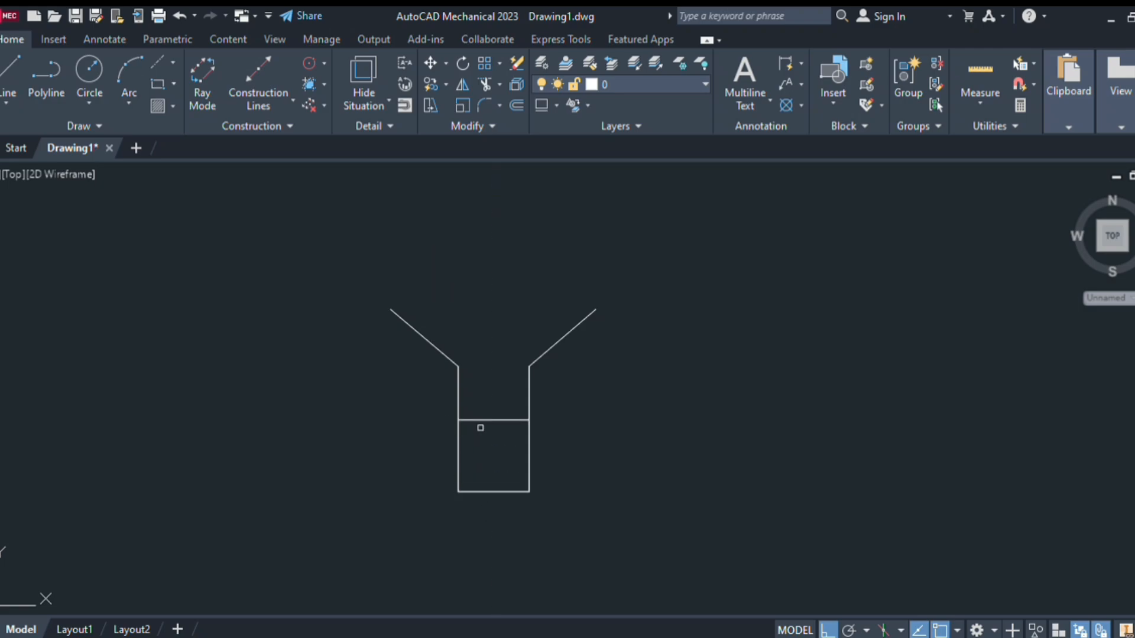
key("Escape")
Draw a vertical centre line from the U's bottom midpoint up past the funnel
left_click(14, 80)
left_click(493, 491)
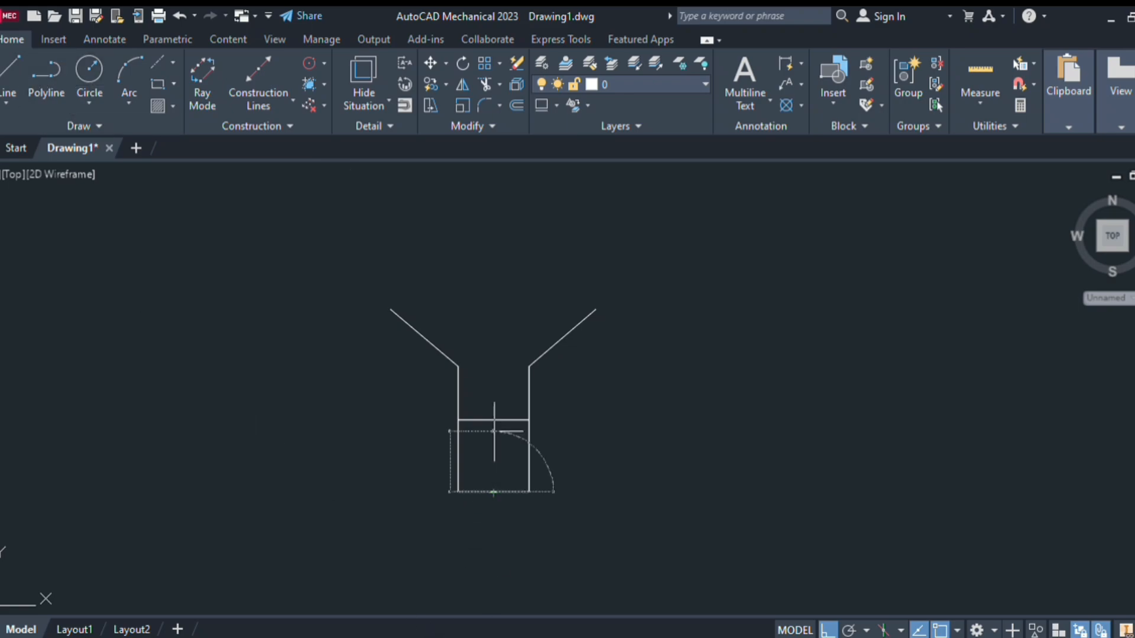
left_click(500, 179)
key("Return")
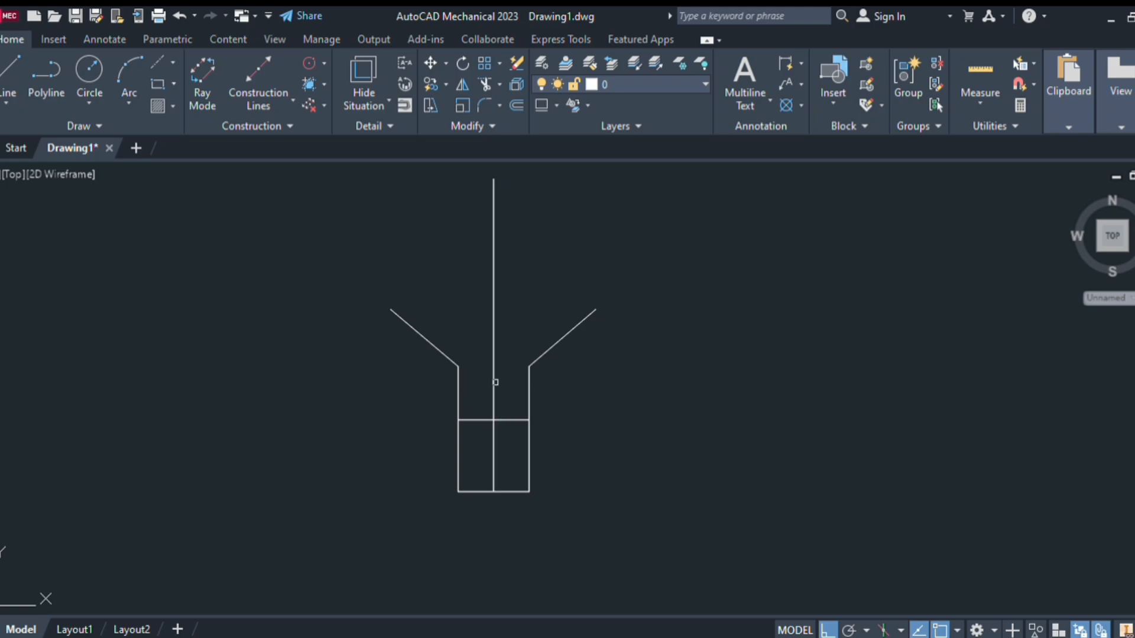
left_click(499, 420)
Offset the horizontal line once more, higher up inside the U
left_click(501, 402)
key("Escape")
type("l")
key("Return")
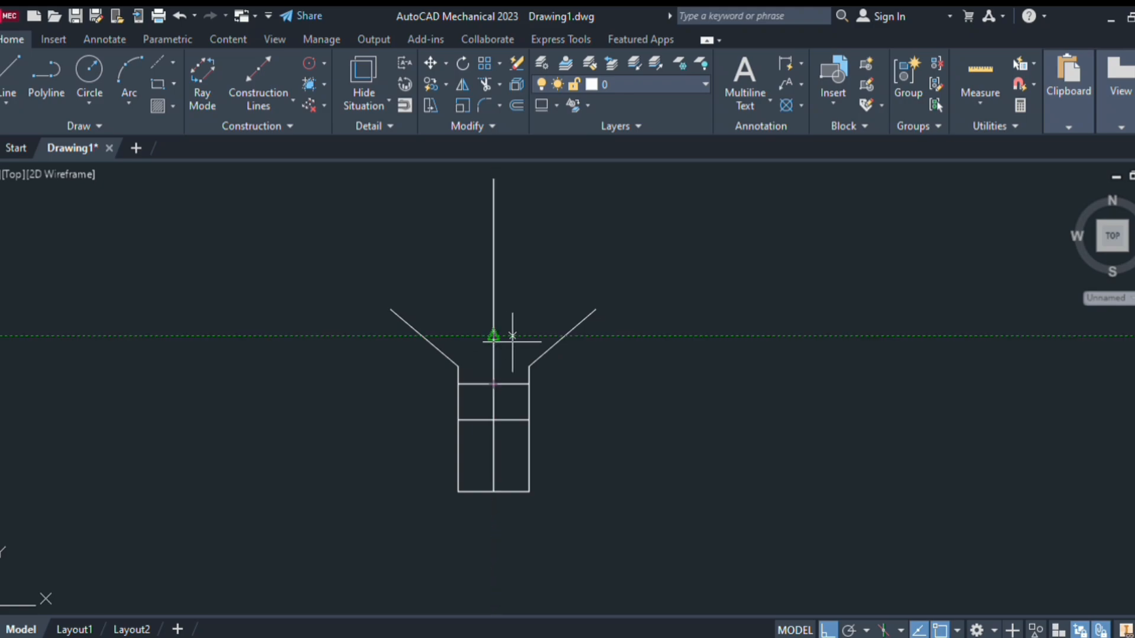
key("Escape")
Offset the newest line up twice to the slanted sides, then erase the middle copy
left_click(508, 385)
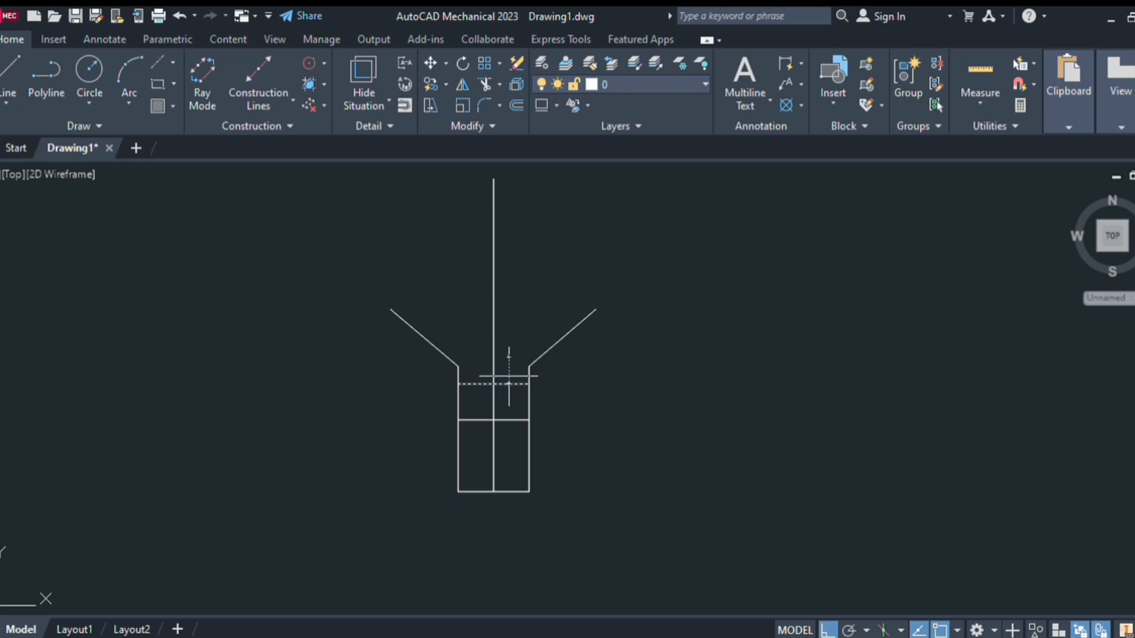
left_click(511, 356)
left_click(508, 356)
left_click(510, 336)
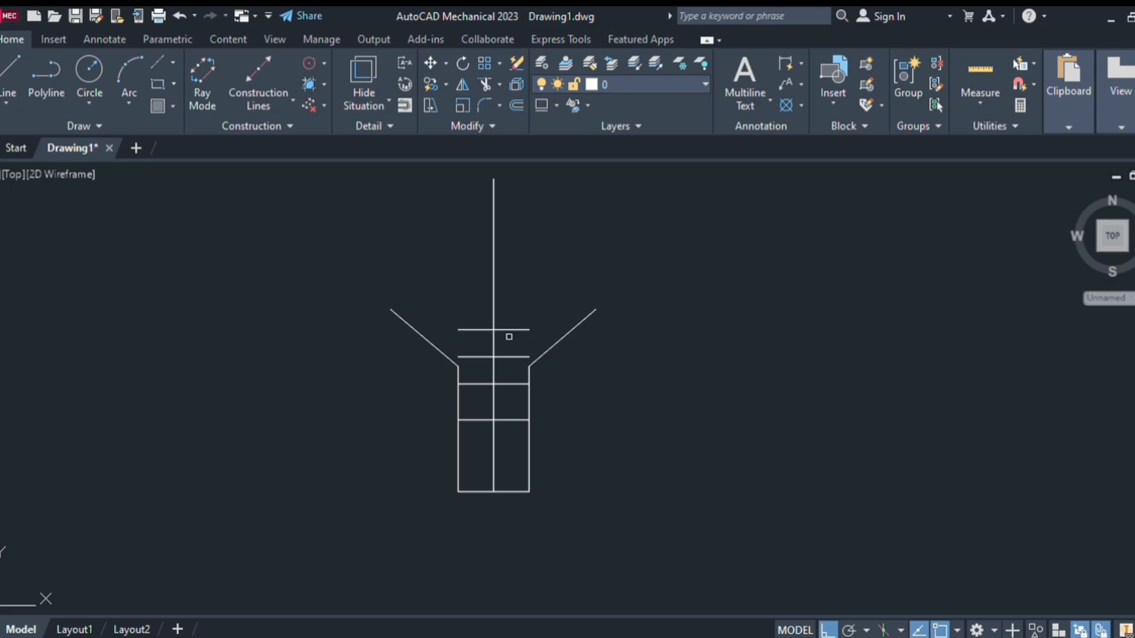
key("Escape")
key("Delete")
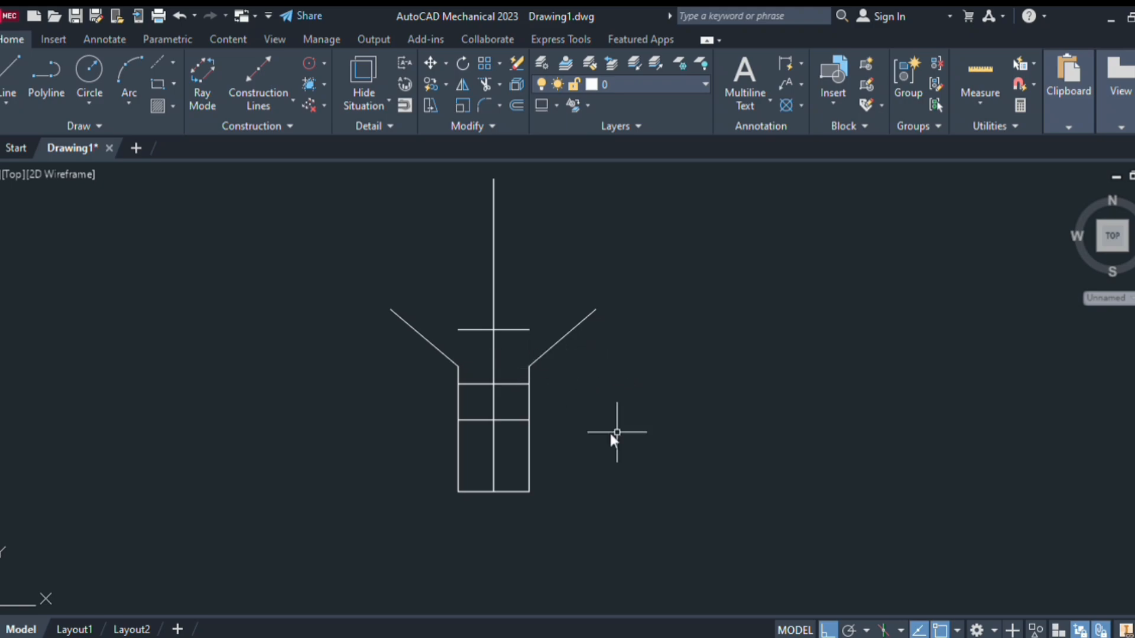
Extend both ends of the top horizontal line to meet the slanted sides
key("Return")
left_click(520, 330)
left_click(474, 329)
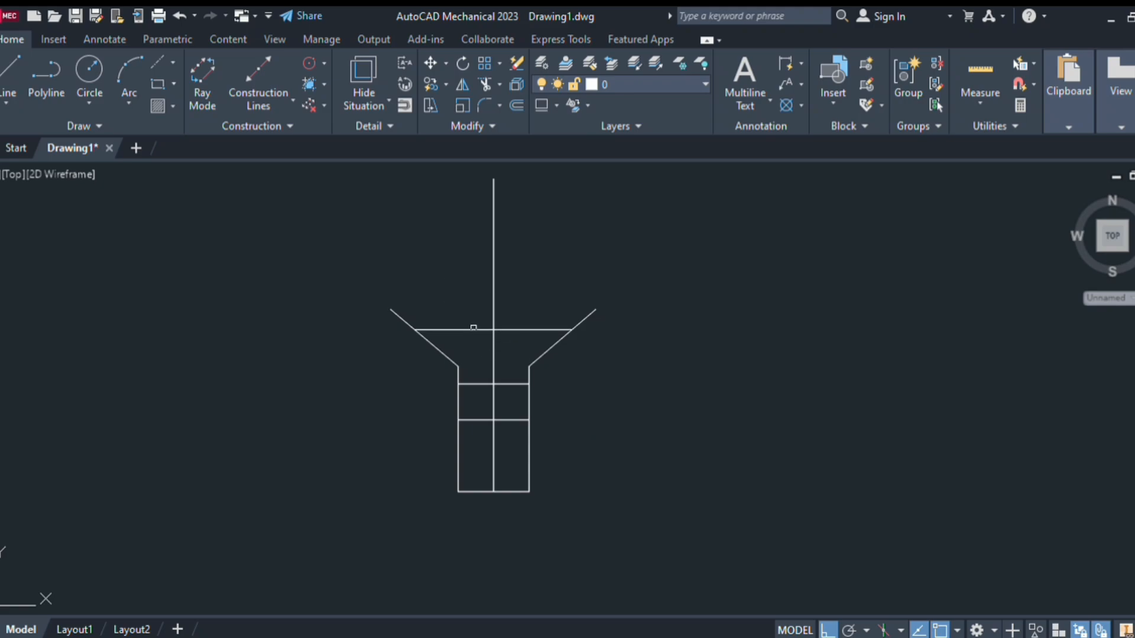
key("Escape")
Trim the slanted lines above the cap and the surplus horizontal and centre segments
key("Return")
left_click(403, 319)
left_click(584, 319)
left_click_drag(506, 377, 507, 472)
mouse_move(482, 380)
left_mouse_down()
mouse_move(484, 401)
mouse_move(497, 388)
left_mouse_up()
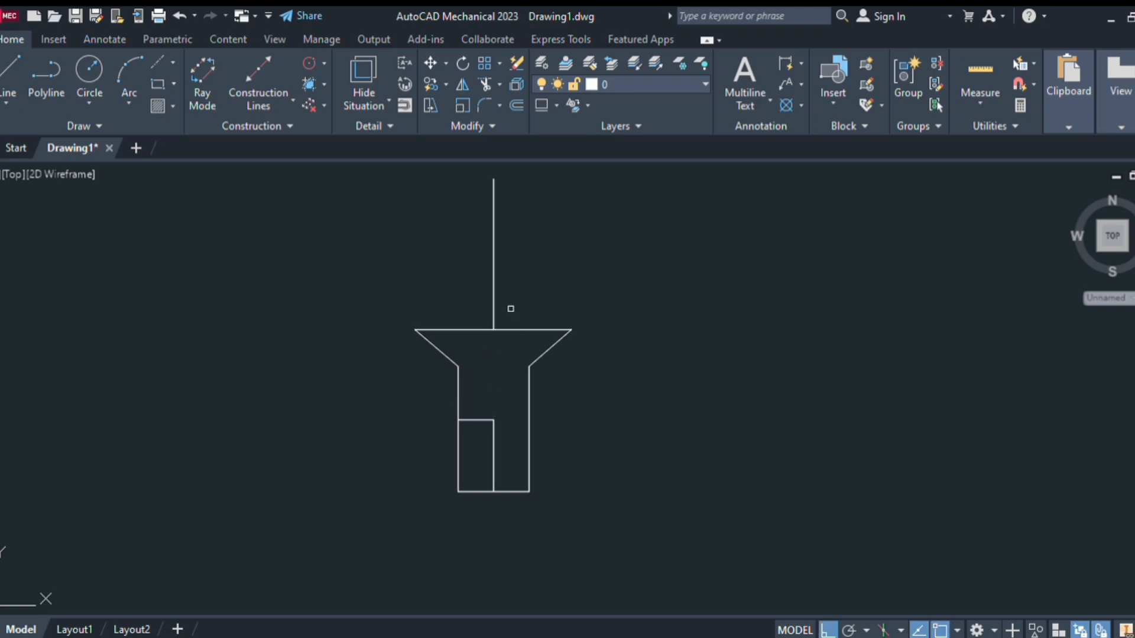
Draw a tall rectangular section rising from the corners of the funnel cap
key("Escape")
key("Return")
key("Escape")
type("l")
key("Return")
left_click(572, 330)
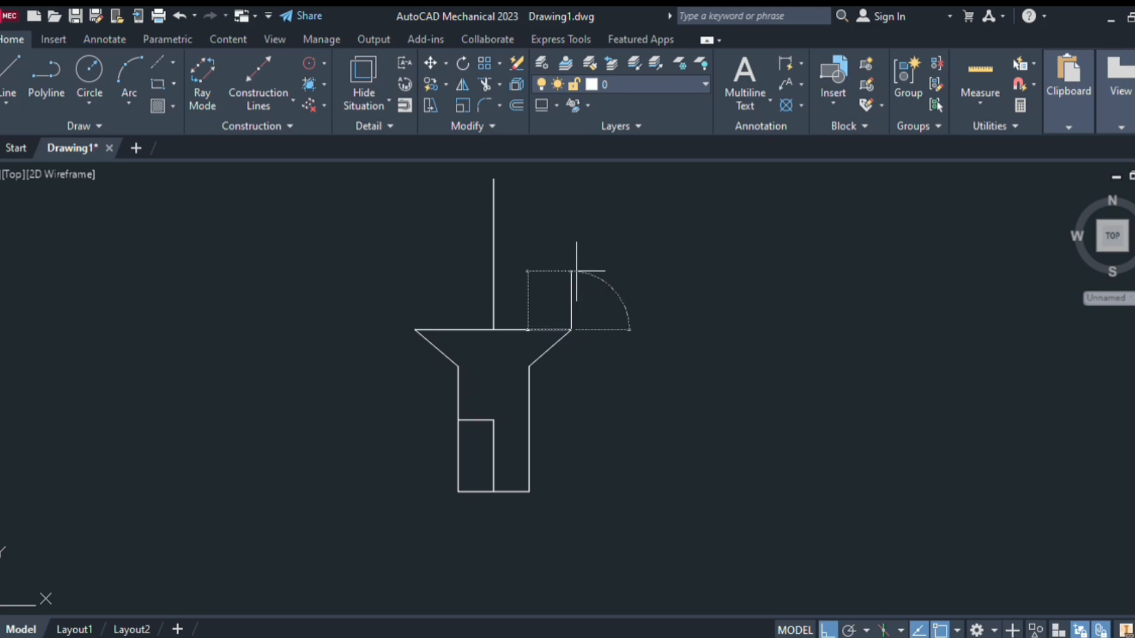
key("Escape")
middle_click_drag(577, 271, 563, 342)
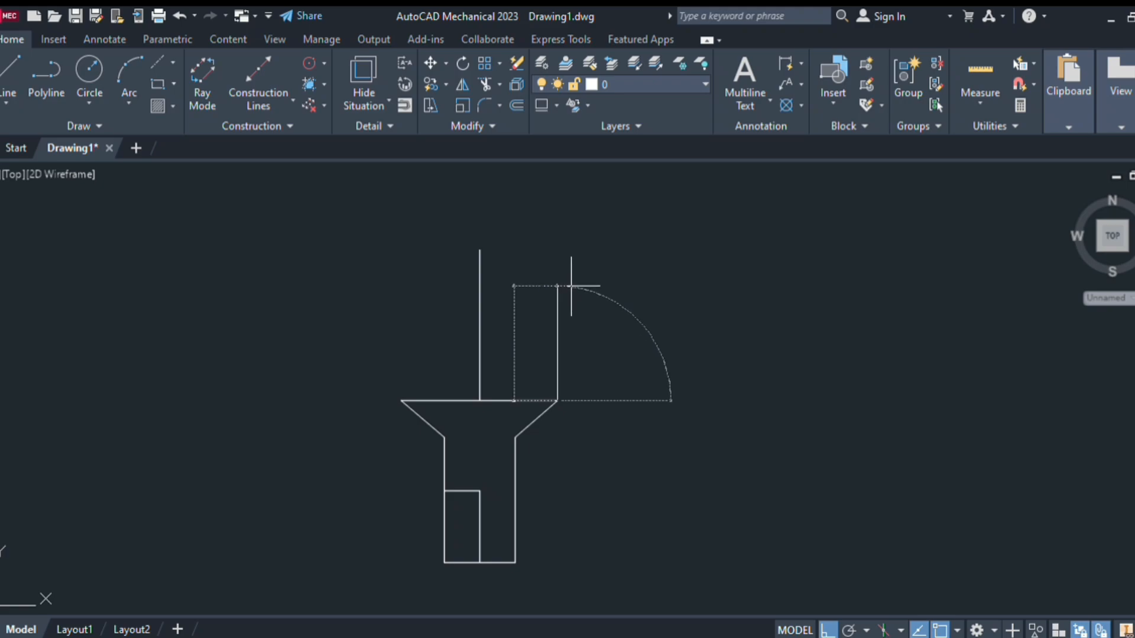
key("Return")
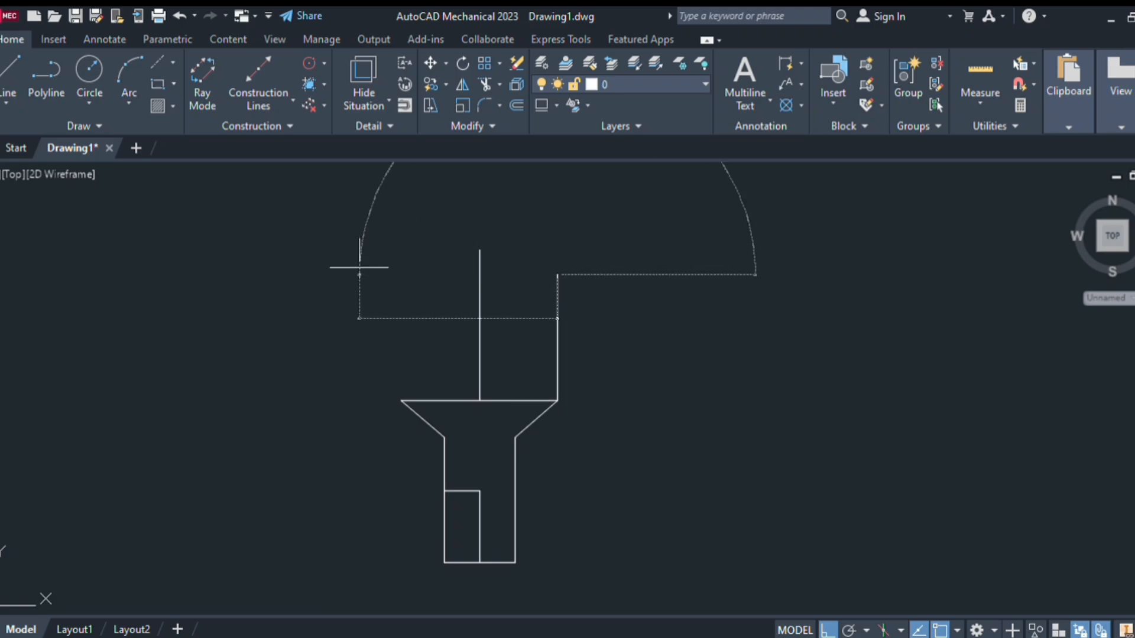
scroll(538, 319, "down", 4)
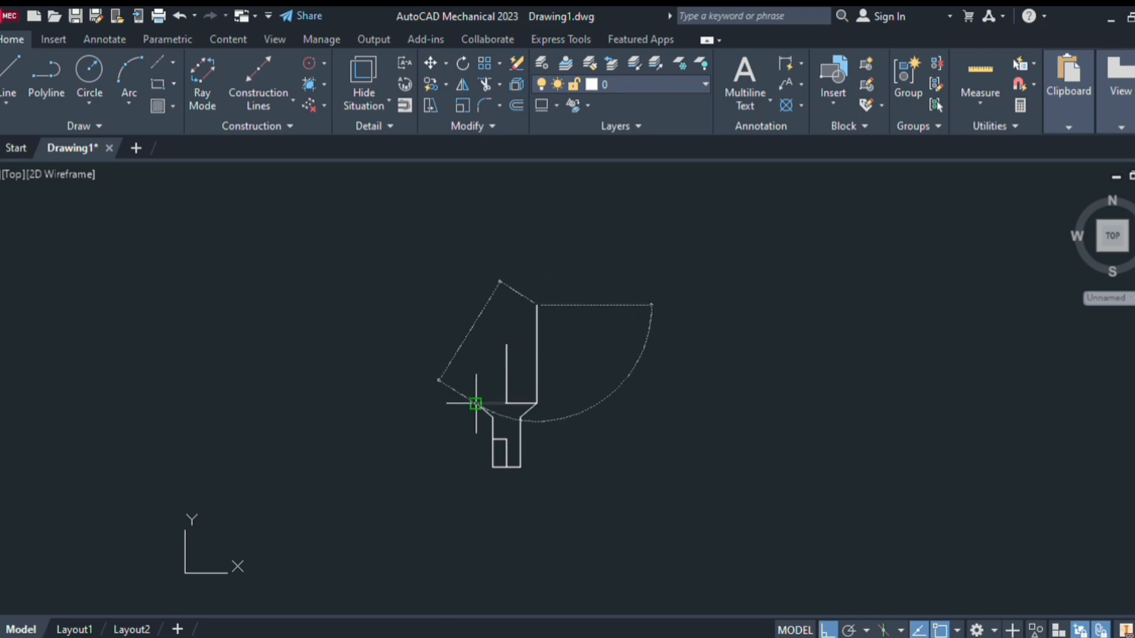
left_click(475, 306)
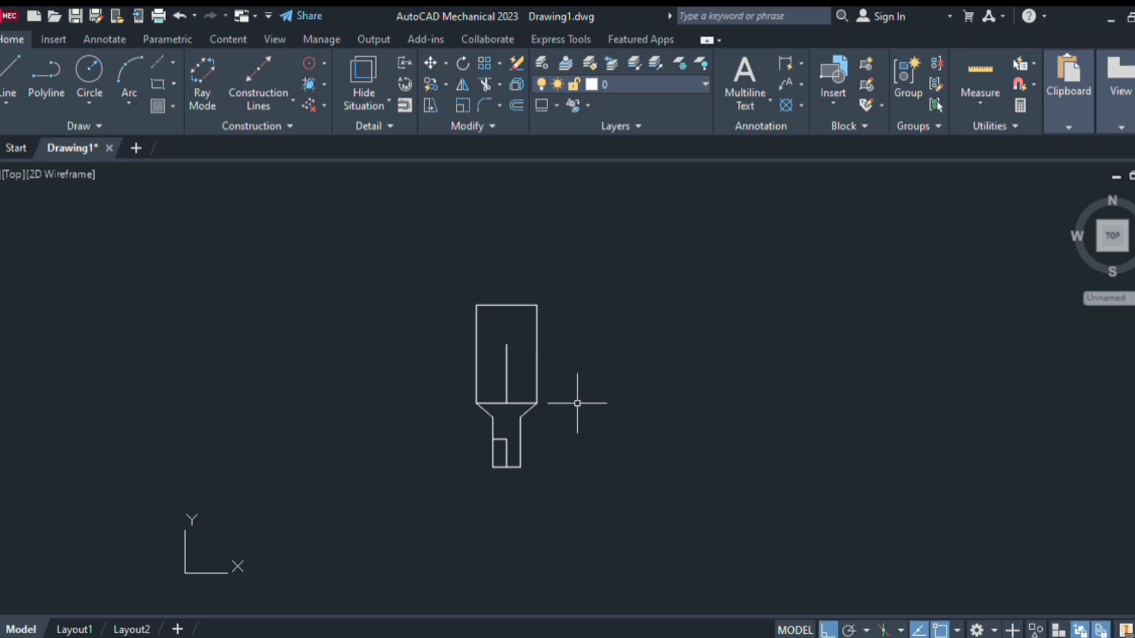
Offset the rectangle's top edge downward to a parallel line just below it
key("Return")
left_click(520, 305)
left_click(529, 357)
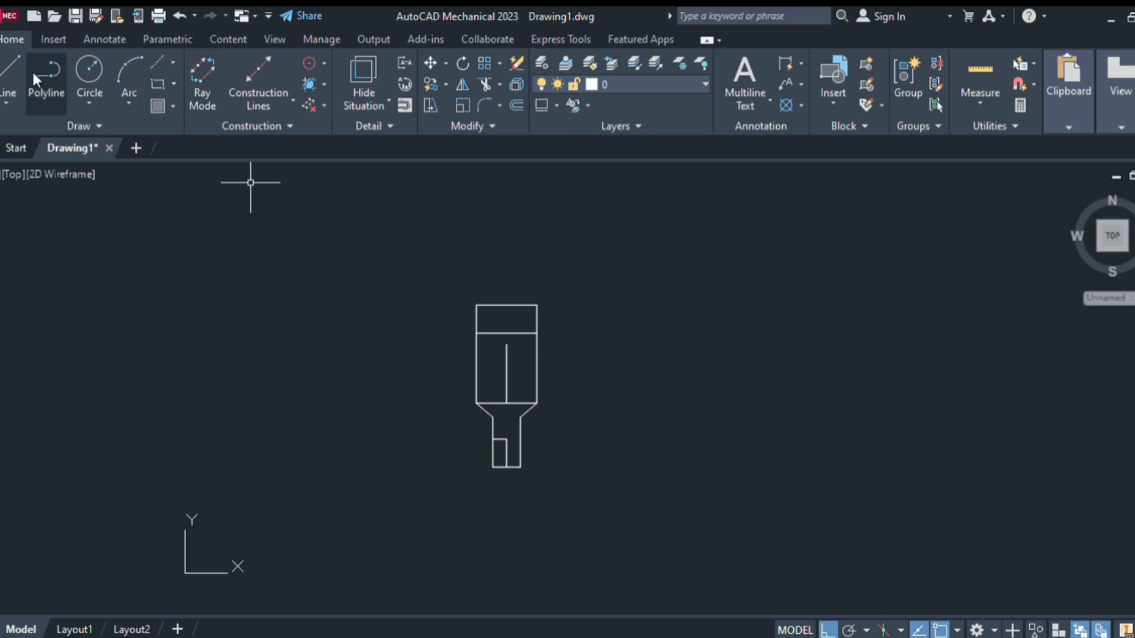
Draw the centre line from the inner horizontal line's midpoint up to the top edge's midpoint
left_click(12, 66)
left_click(506, 333)
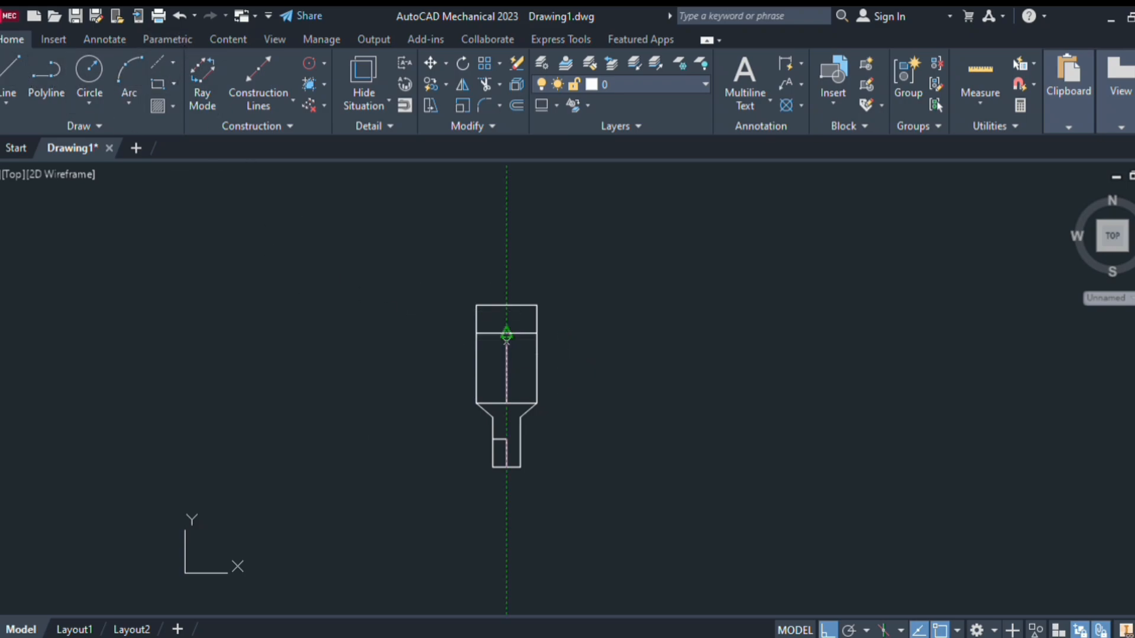
left_click(507, 305)
key("Escape")
scroll(509, 331, "up", 2)
scroll(512, 320, "up", 1)
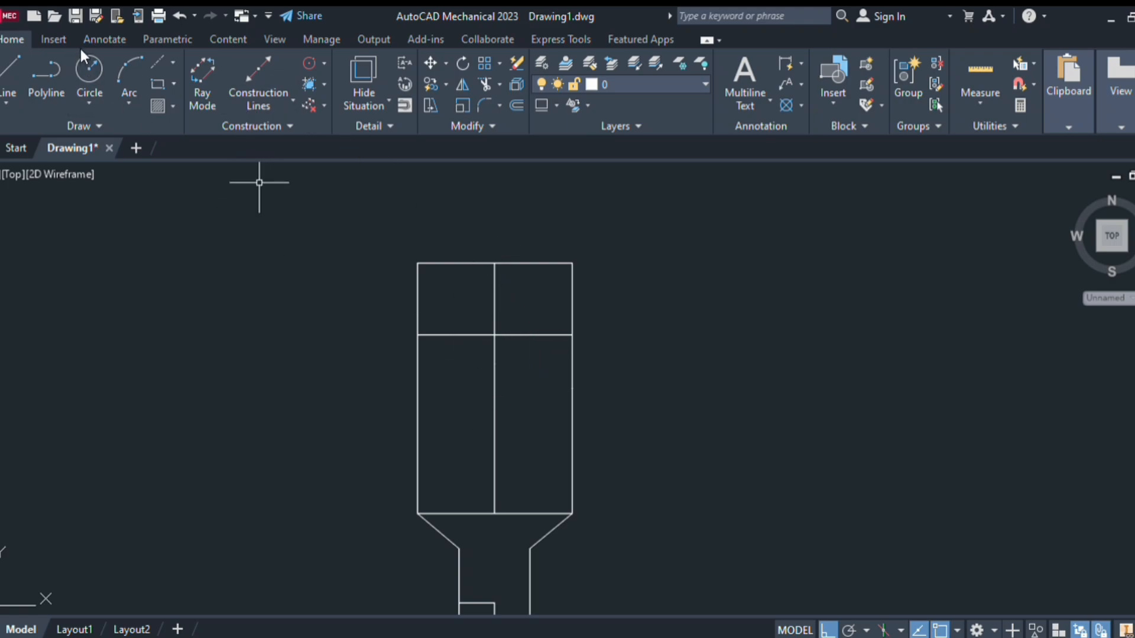
left_click(8, 70)
left_click(417, 263)
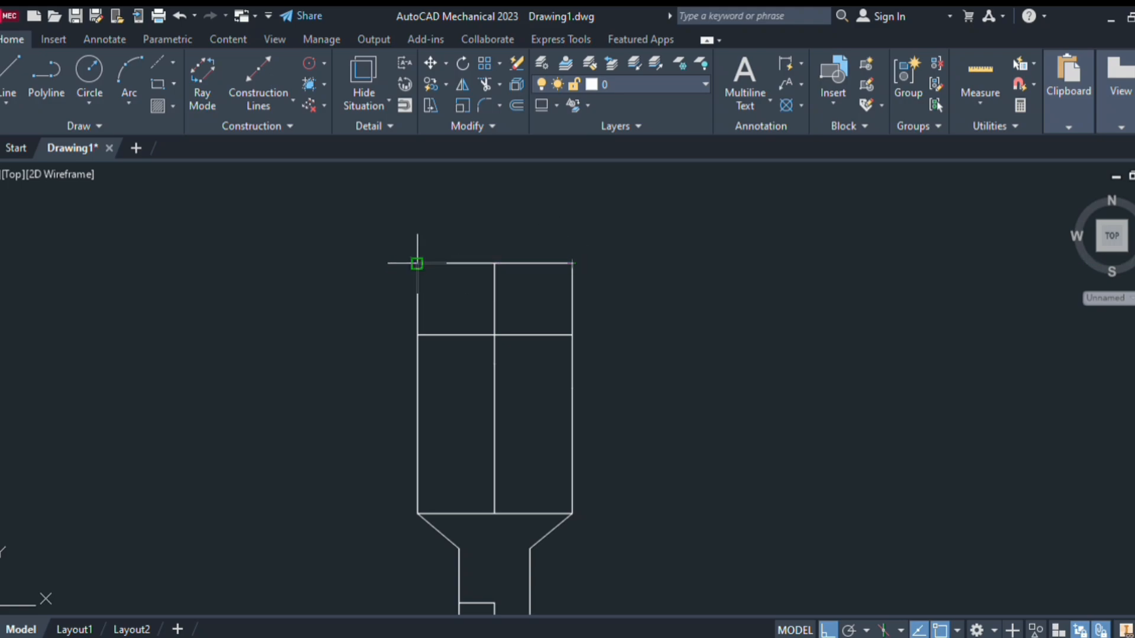
Measure the top edge corner to corner with a linear Power Dimension (87.8809), then discard it
left_click(116, 37)
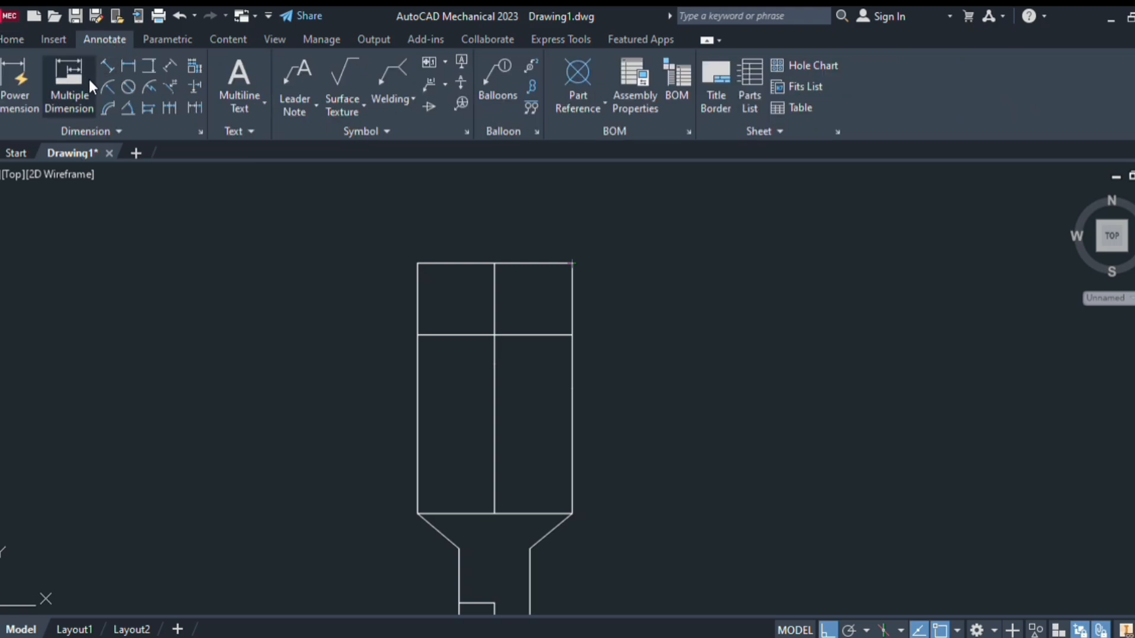
left_click(128, 66)
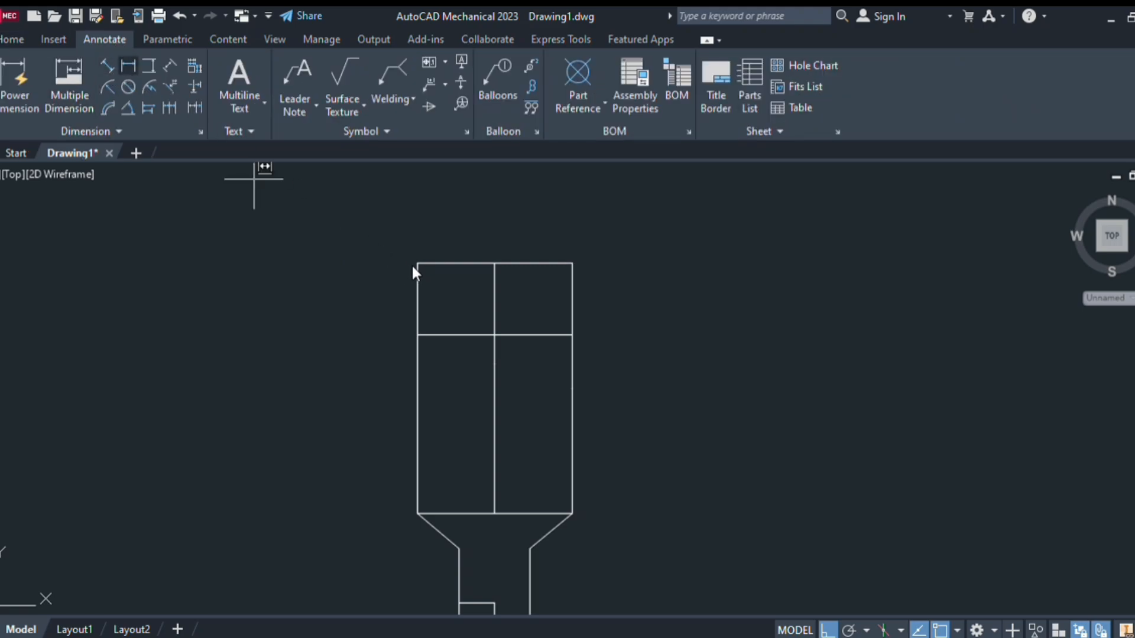
left_click(429, 260)
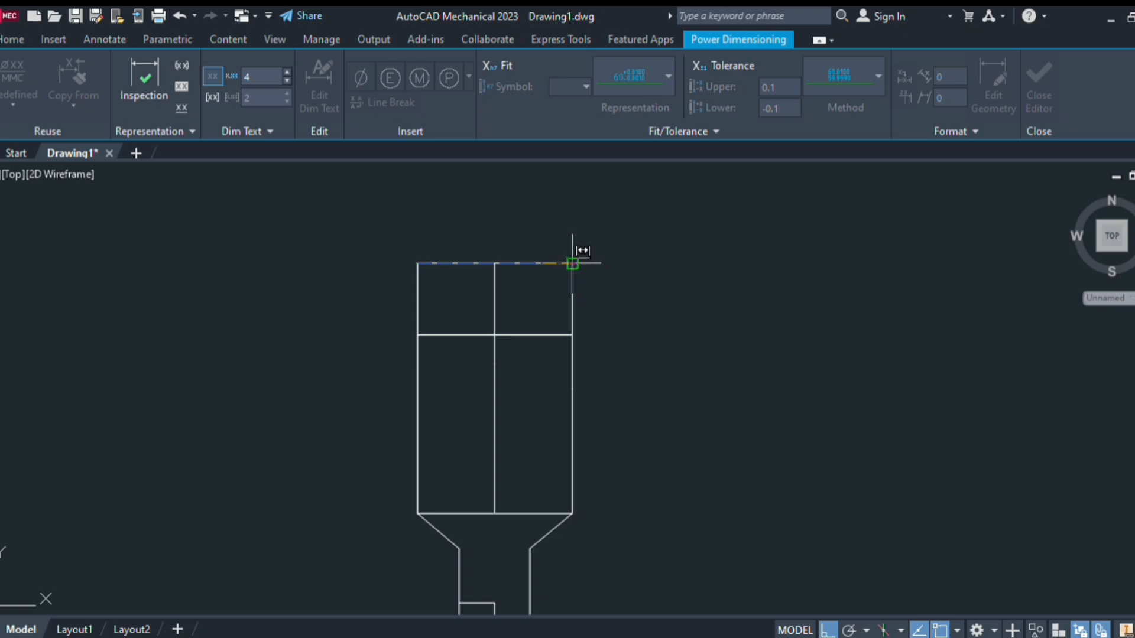
left_click(582, 255)
left_click(580, 219)
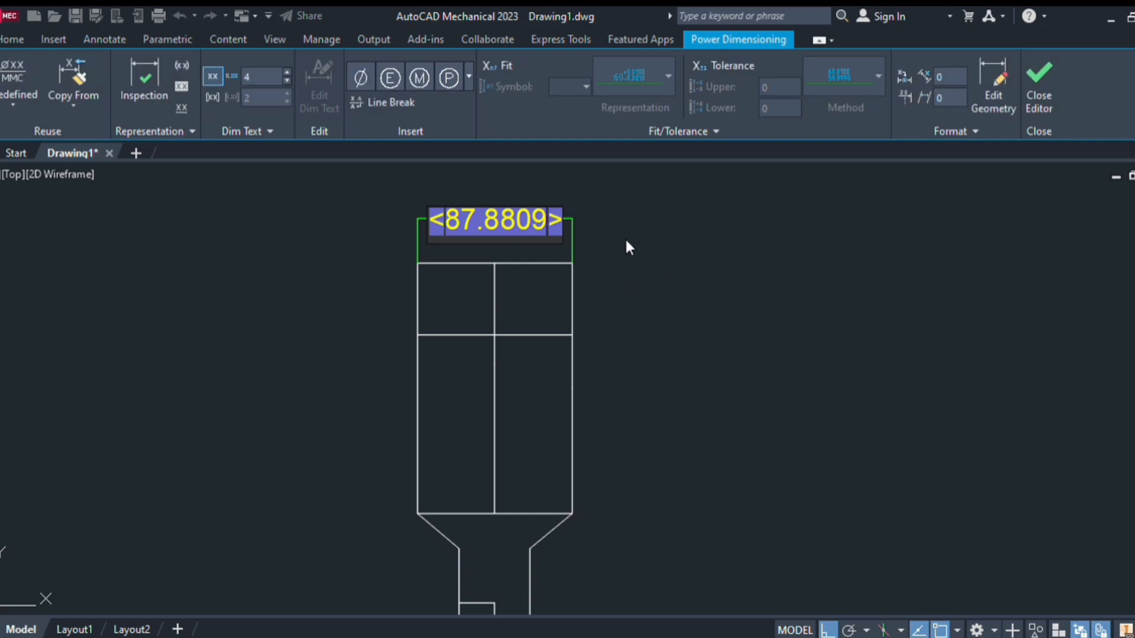
key("Escape")
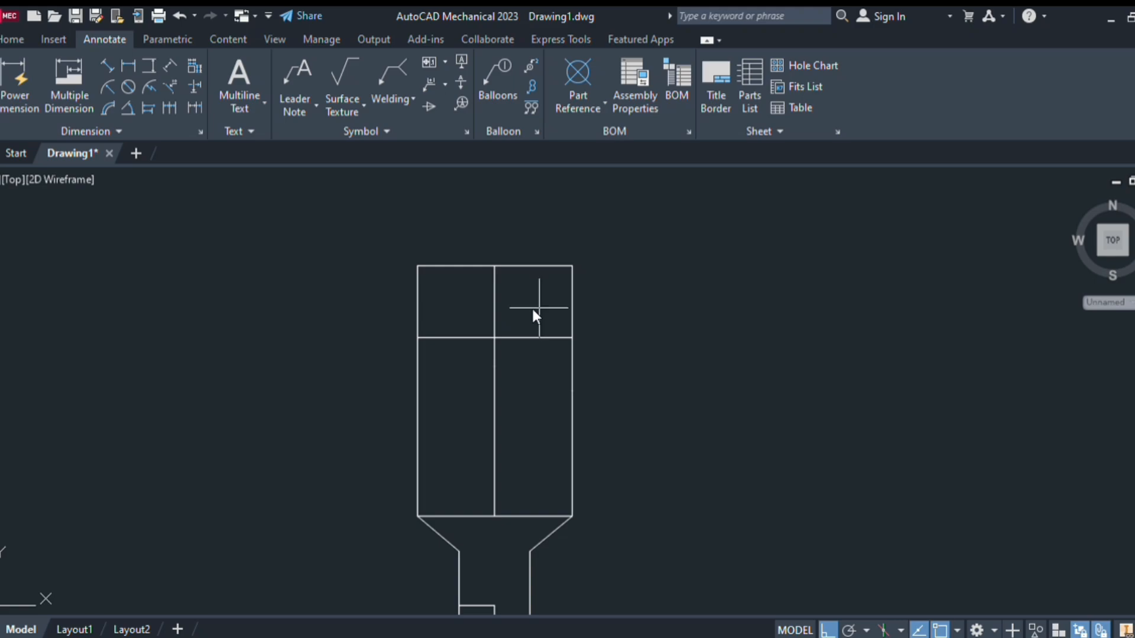
Offset the upper centre line to both sides as guide lines for the holes
key("Return")
left_click(496, 308)
left_click(481, 299)
left_click(494, 299)
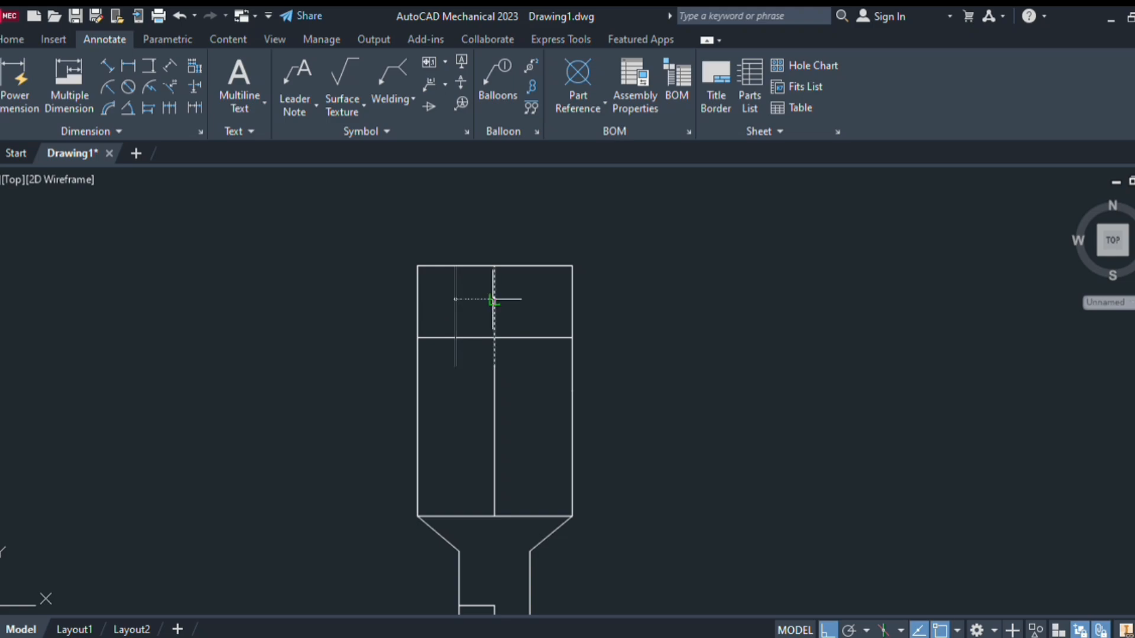
left_click(559, 306)
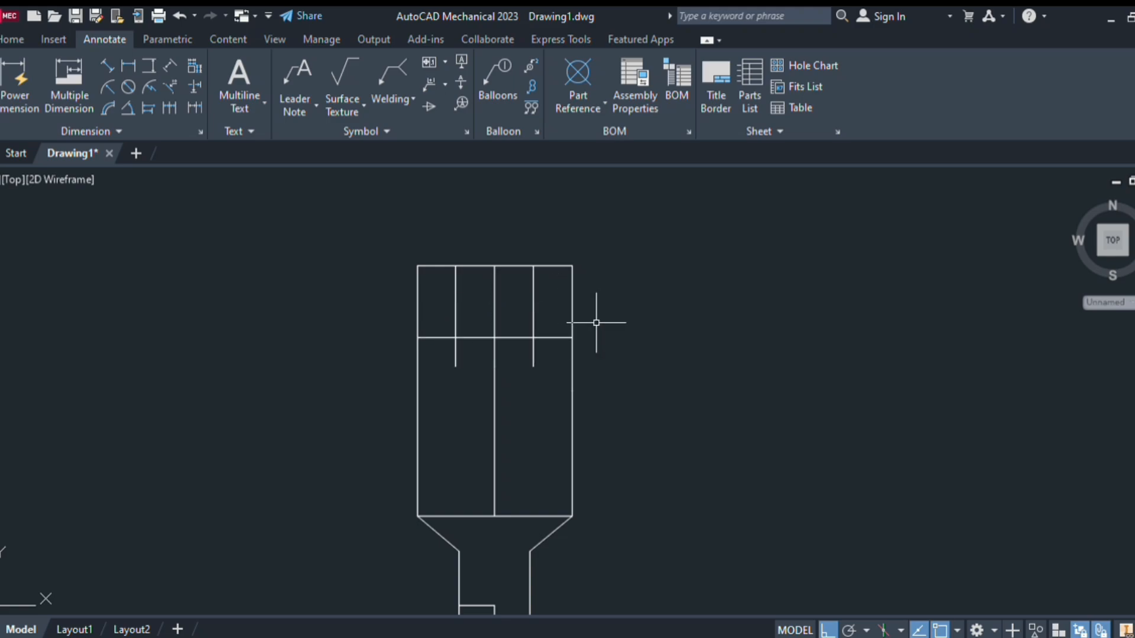
Draw 6-diameter circles at the guide-line intersections for the two holes
type("l")
key("Return")
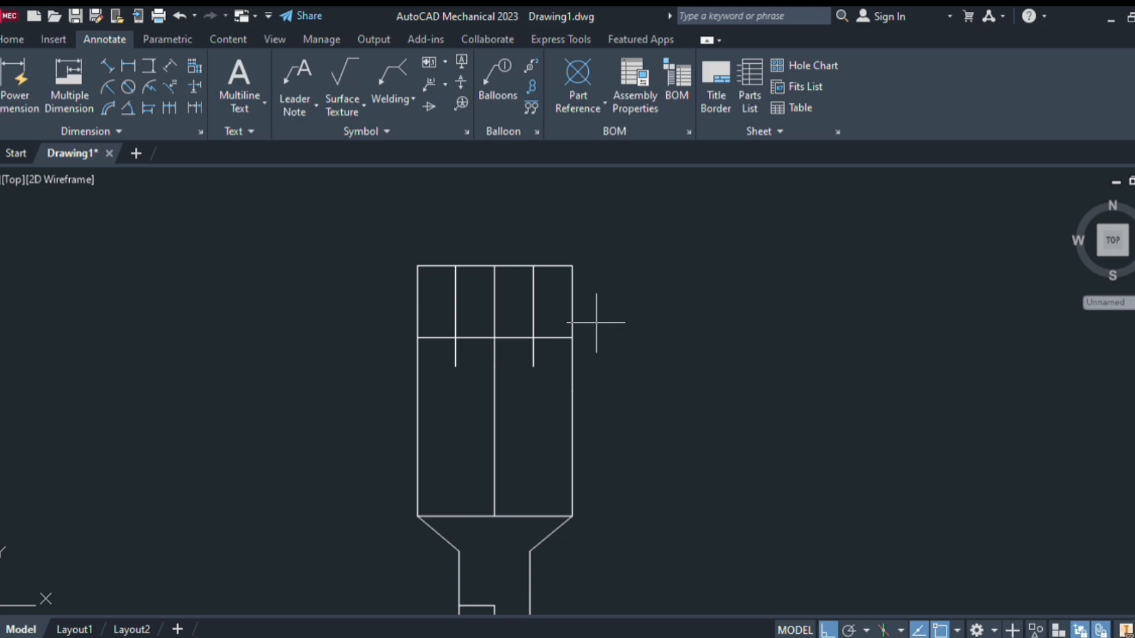
left_click(533, 337)
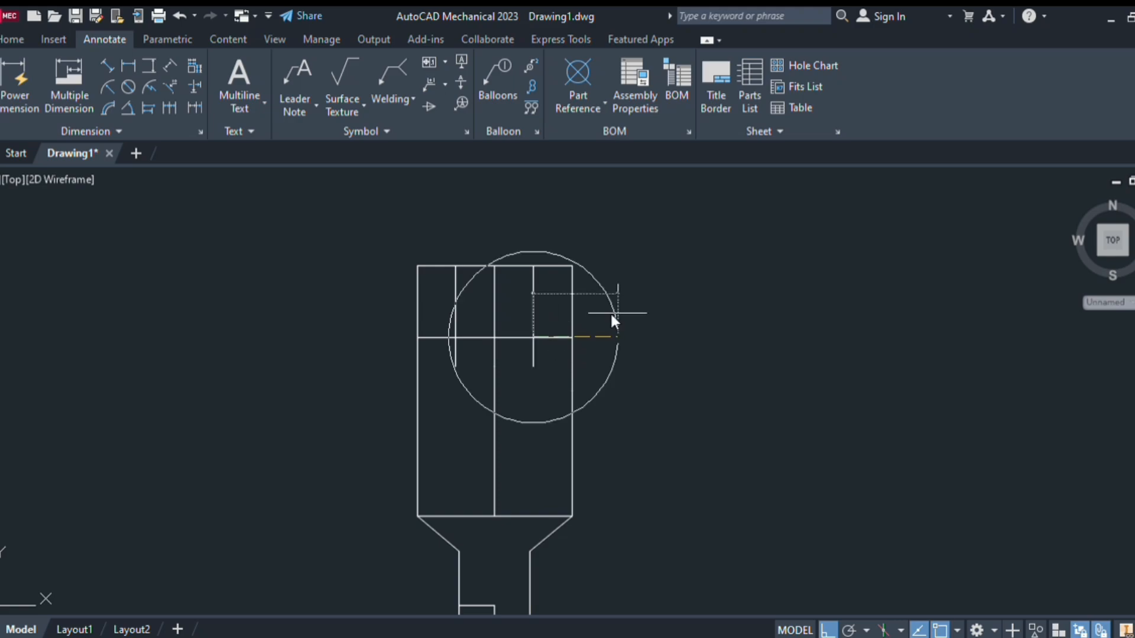
type("d")
key("Return")
type("6")
key("Return")
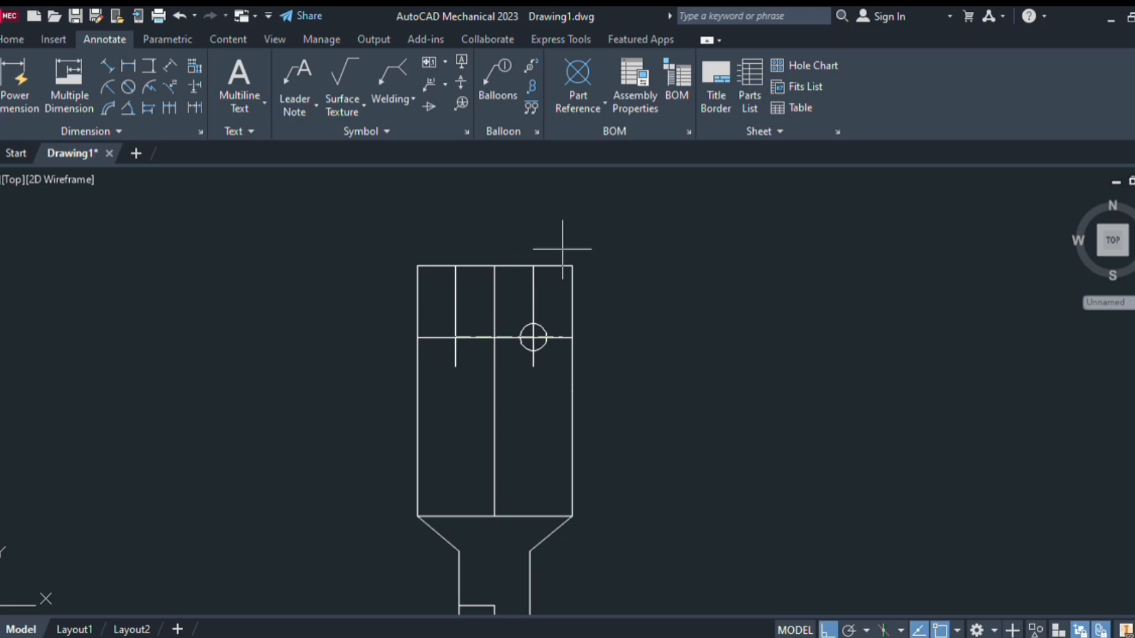
type("d")
key("Return")
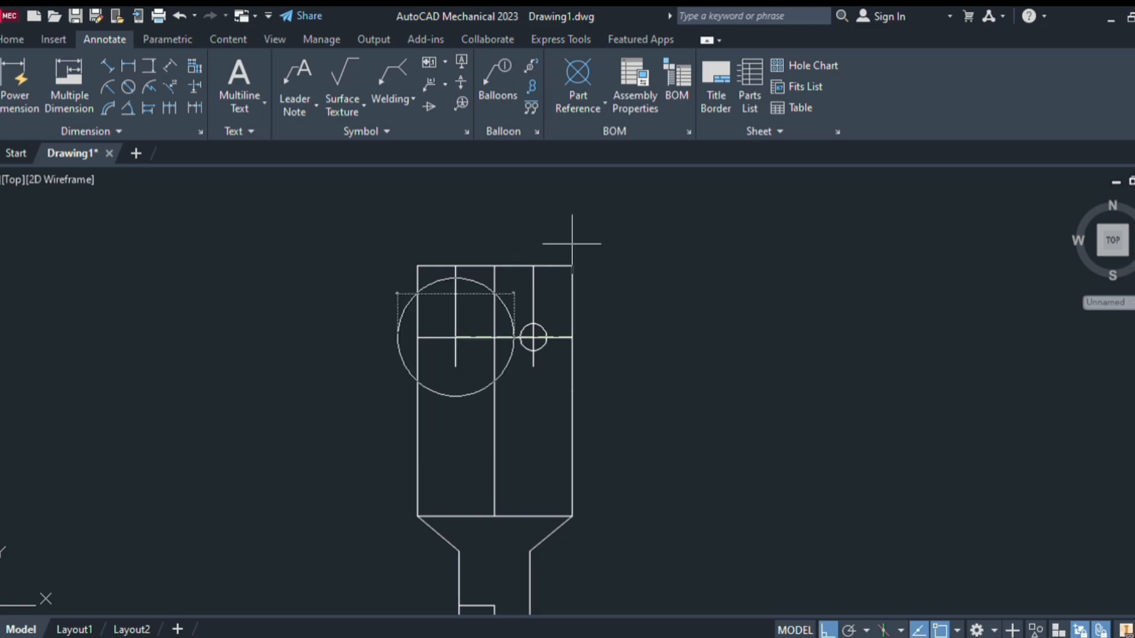
key("Return")
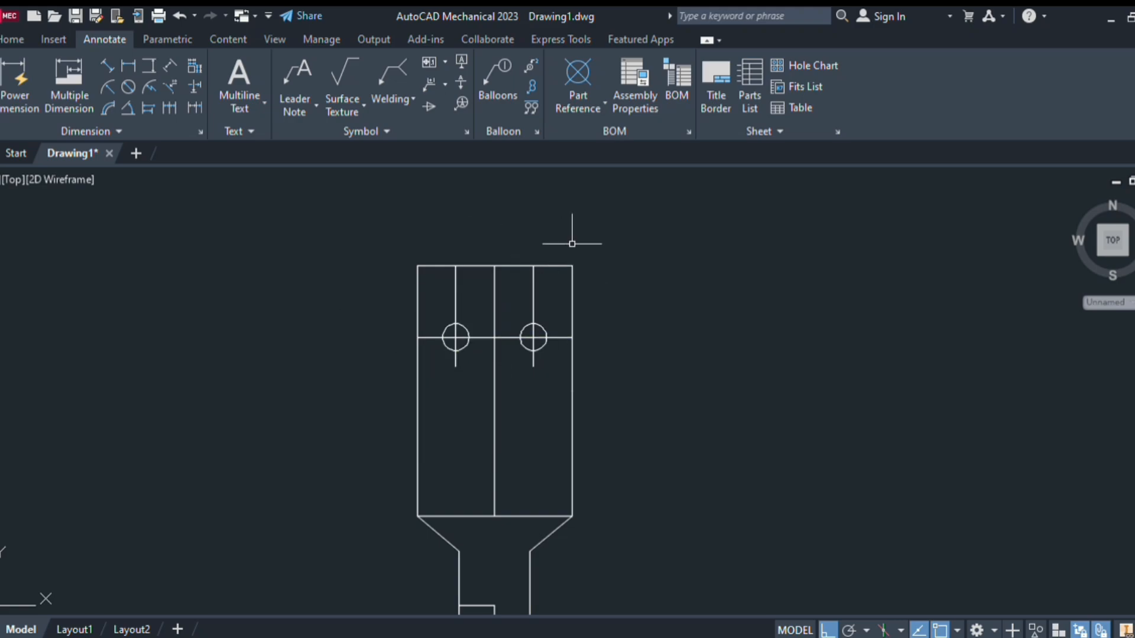
Erase the vertical and horizontal construction lines around both holes
left_click(531, 296)
key("Delete")
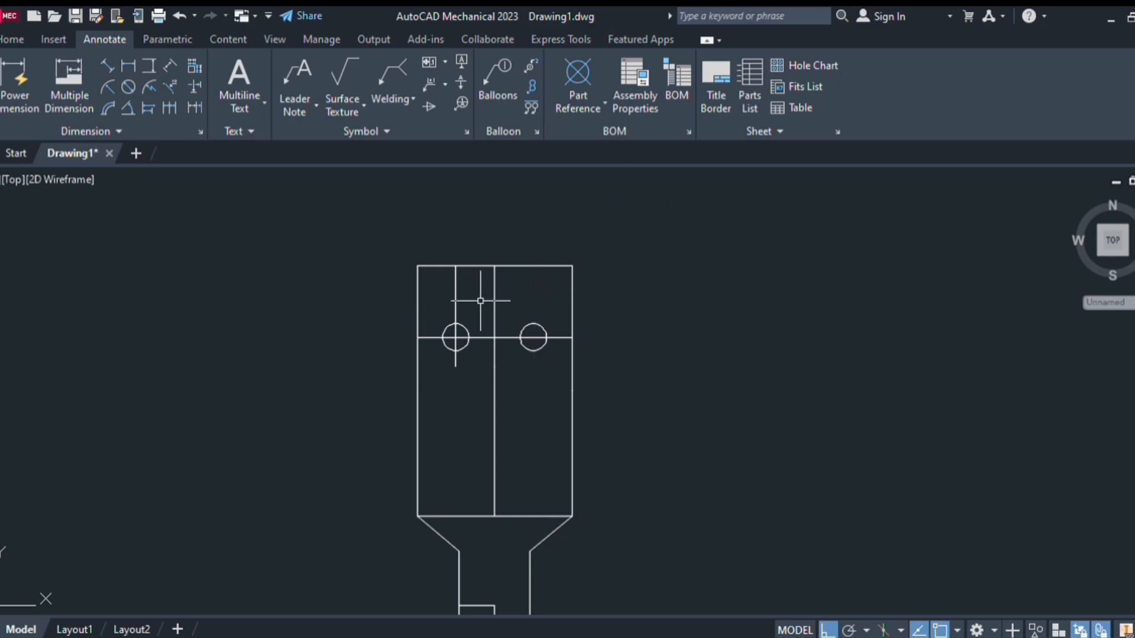
left_click(493, 295)
key("Delete")
left_click(455, 319)
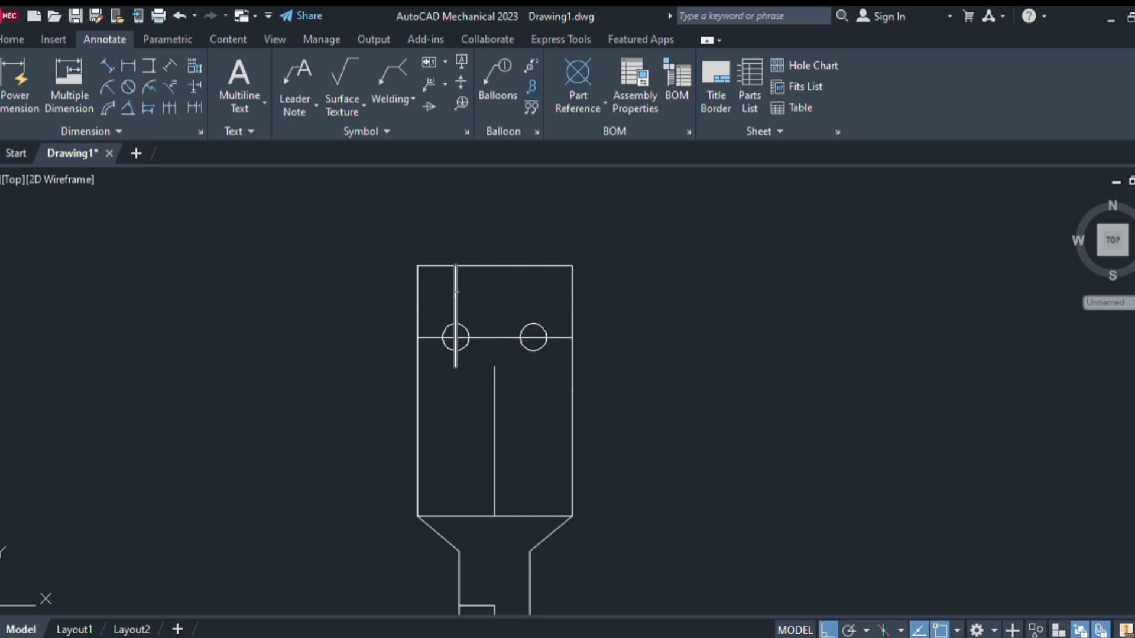
key("Delete")
left_click(480, 337)
key("Delete")
left_click(494, 378)
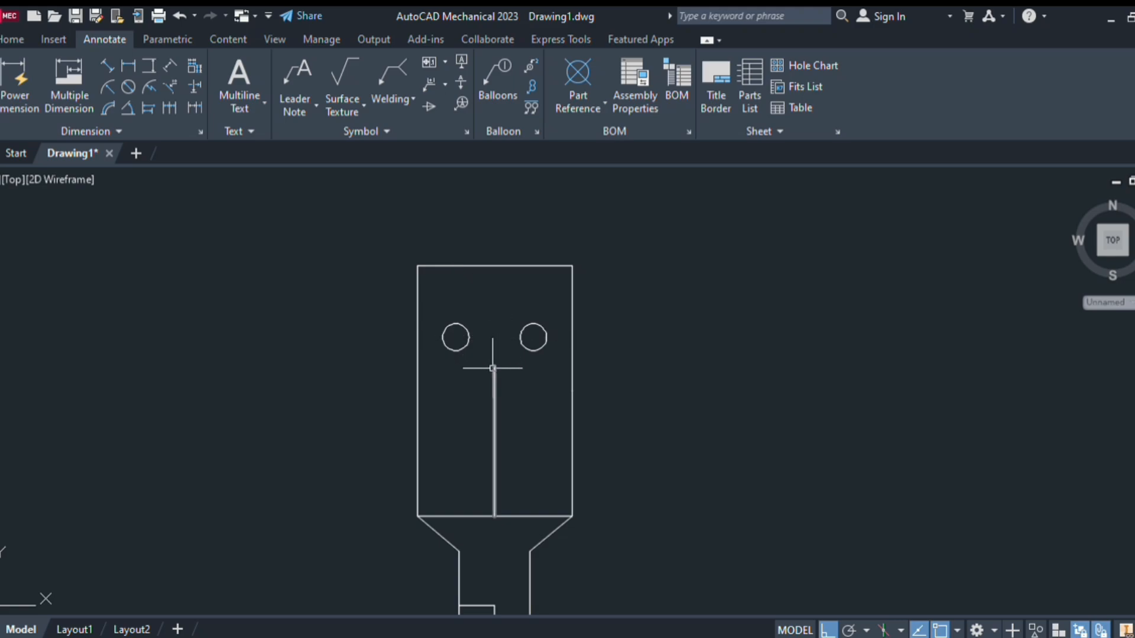
key("Delete")
Erase the dividing line above the angled neck
left_click(503, 516)
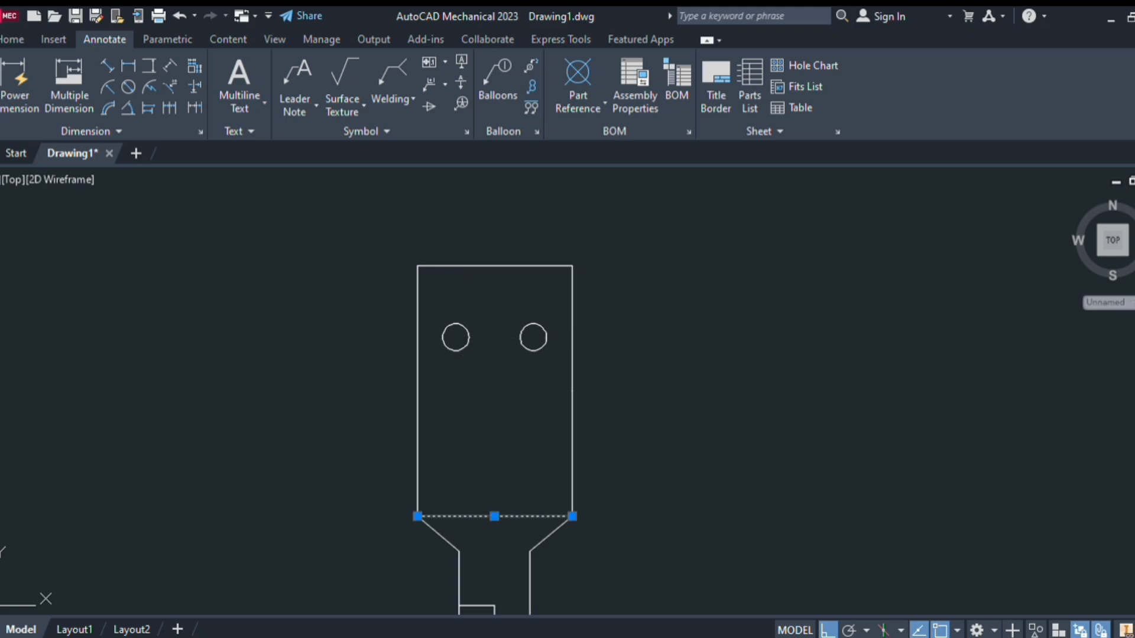
key("Delete")
scroll(509, 491, "down", 2)
scroll(508, 483, "down", 2)
middle_click_drag(511, 467, 510, 433)
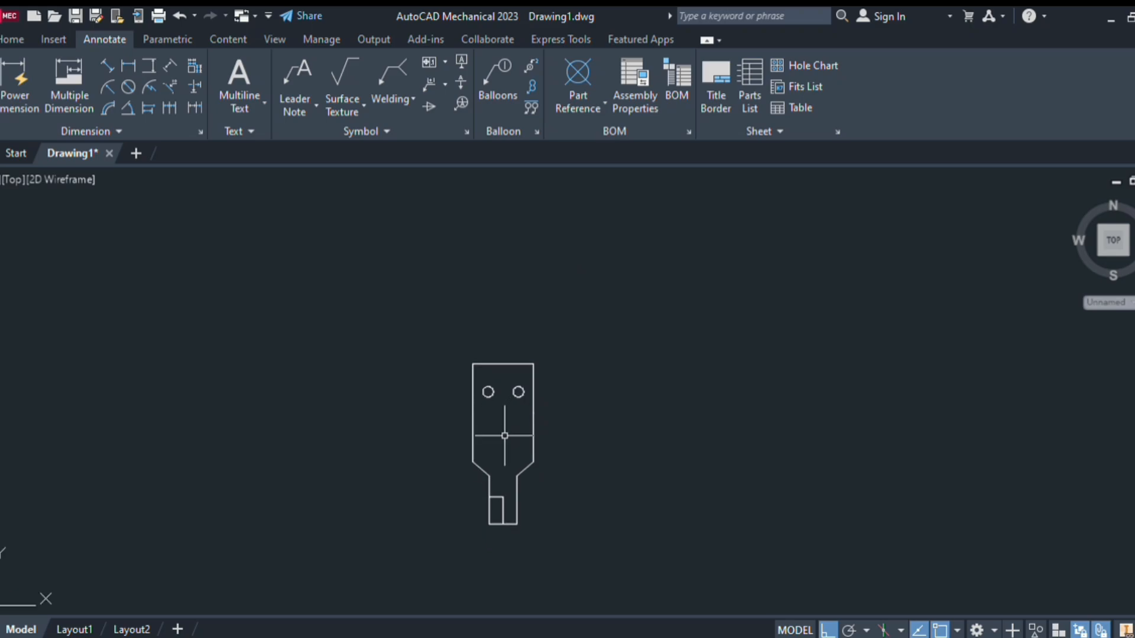
scroll(498, 509, "up", 1)
scroll(502, 508, "up", 3)
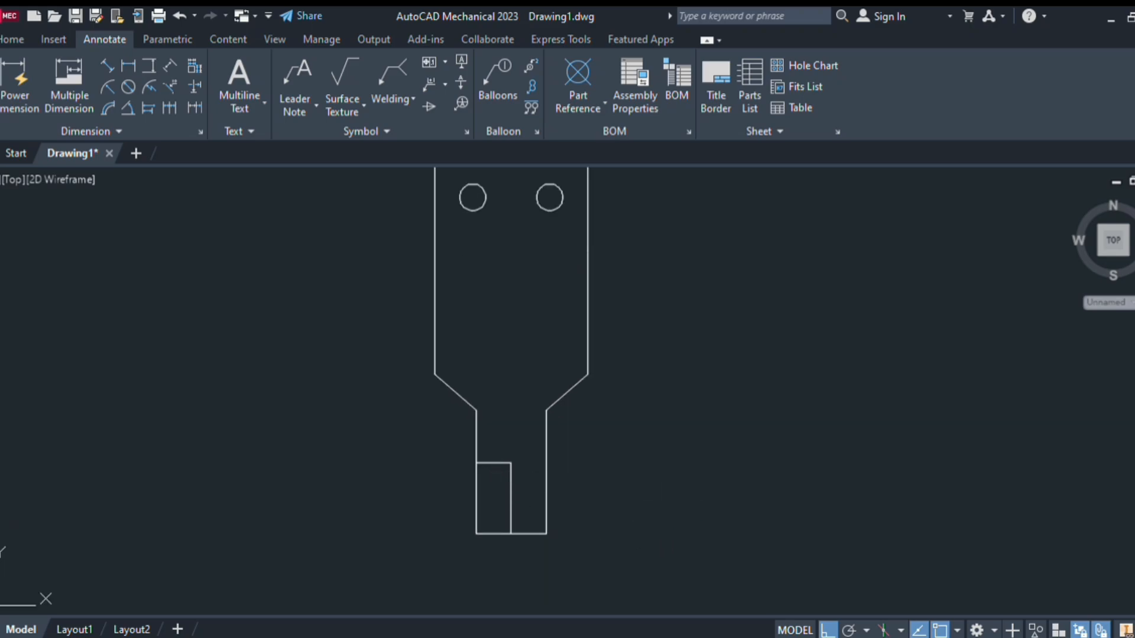
Draw a diameter 10 circle centred on the narrow tab's inner corner
left_click(511, 463)
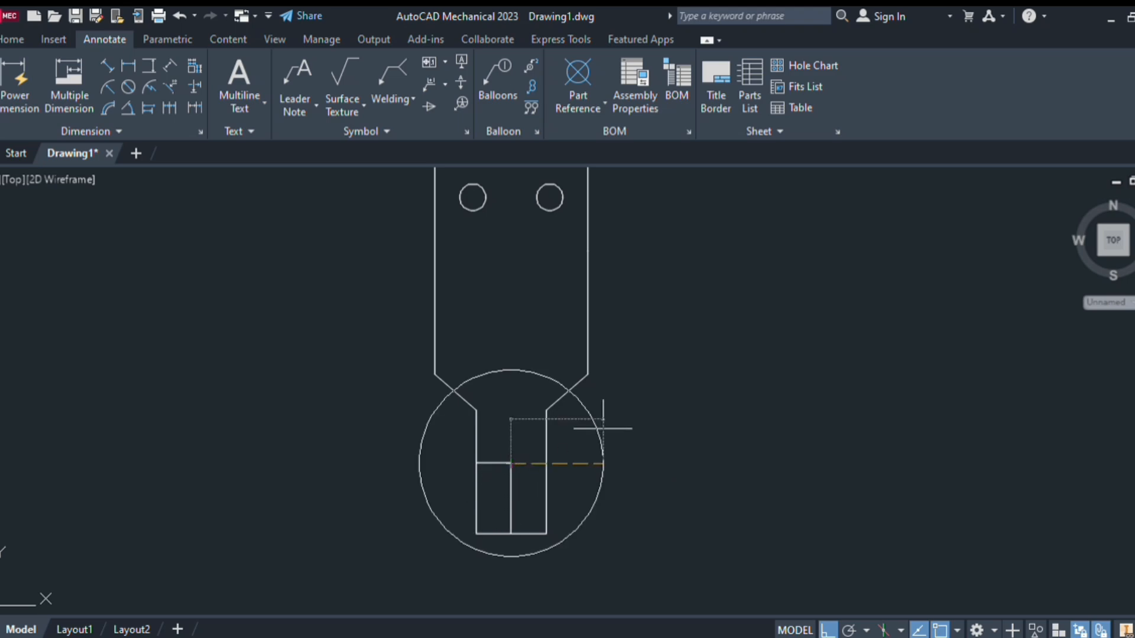
type("d")
key("Return")
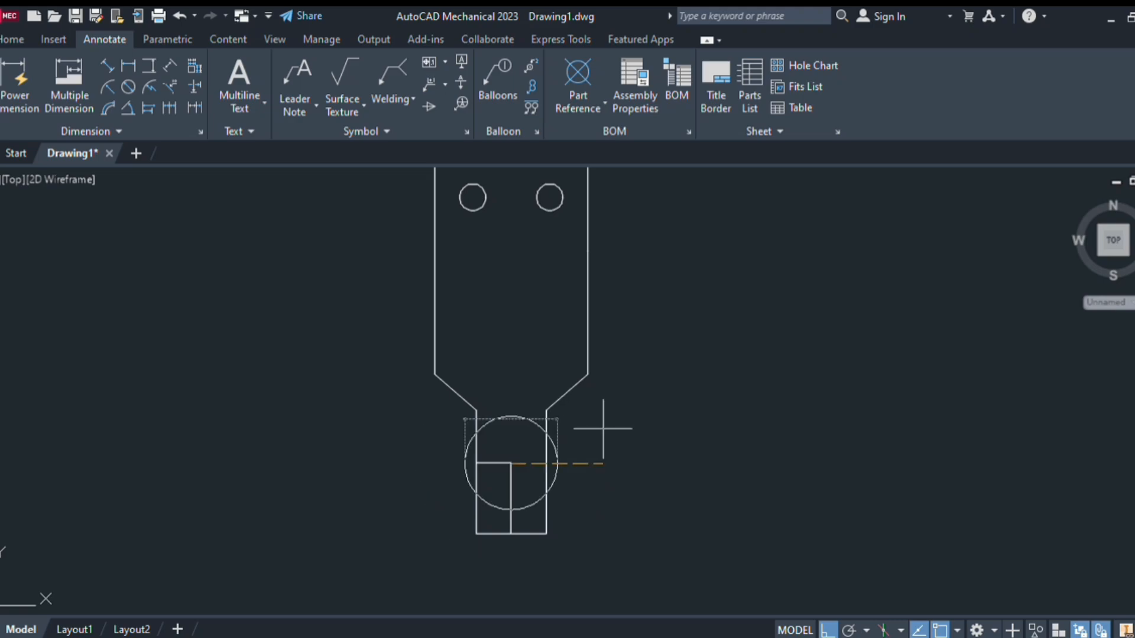
type("10")
key("Return")
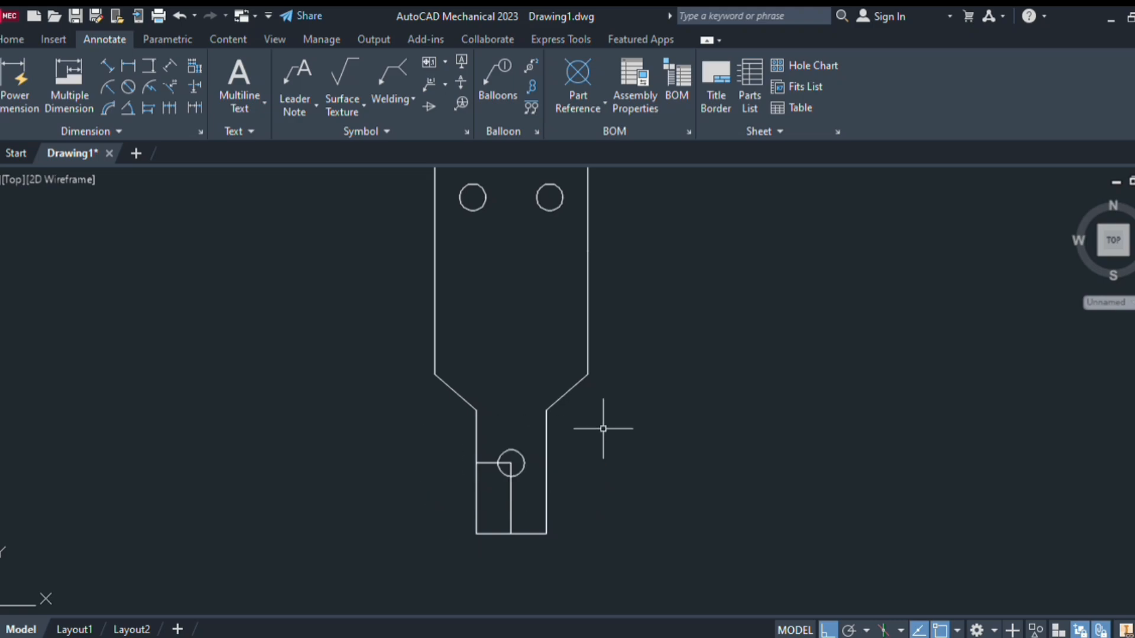
Erase the tab's vertical construction line and check the clean three-hole outline
left_click(512, 509)
key("Delete")
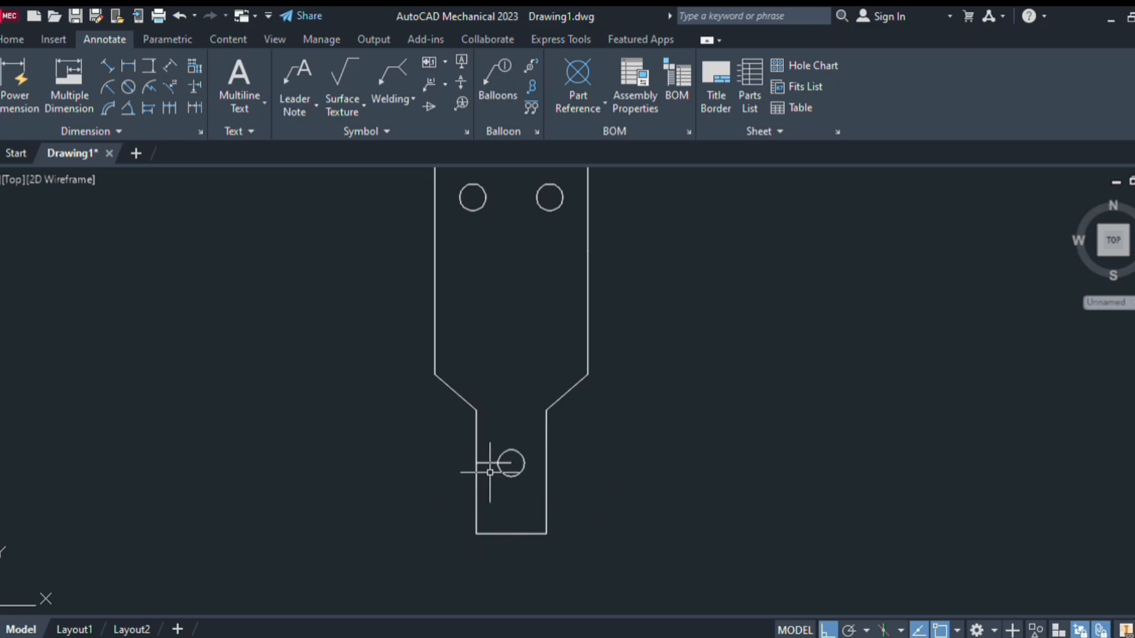
scroll(560, 434, "down", 7)
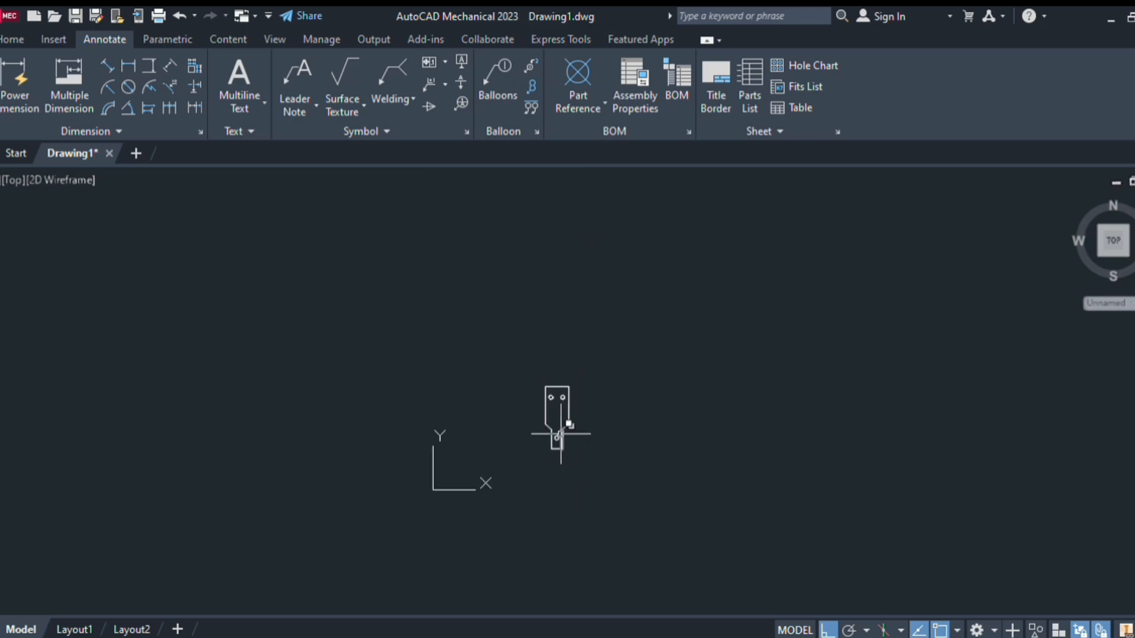
scroll(560, 433, "up", 3)
key("ctrl+a")
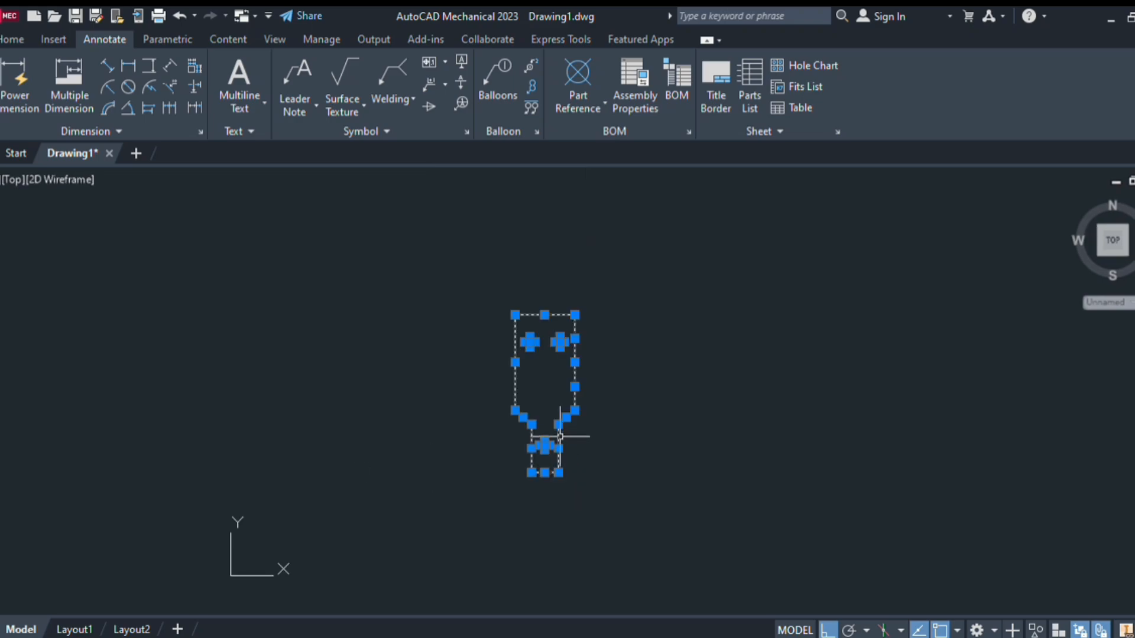
key("Escape")
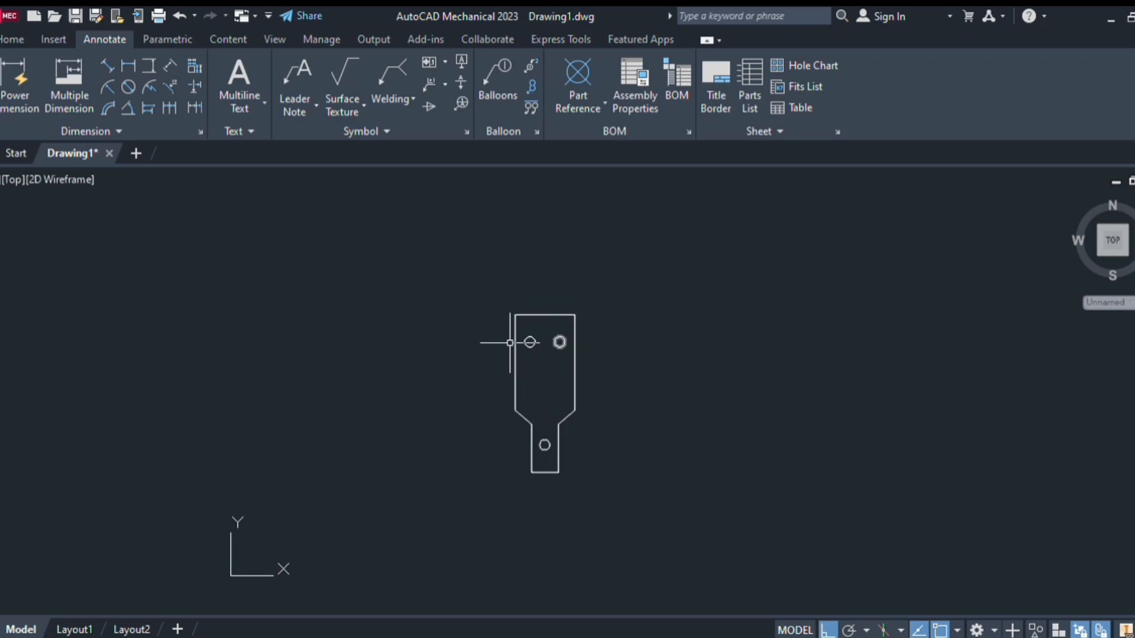
scroll(549, 412, "up", 4)
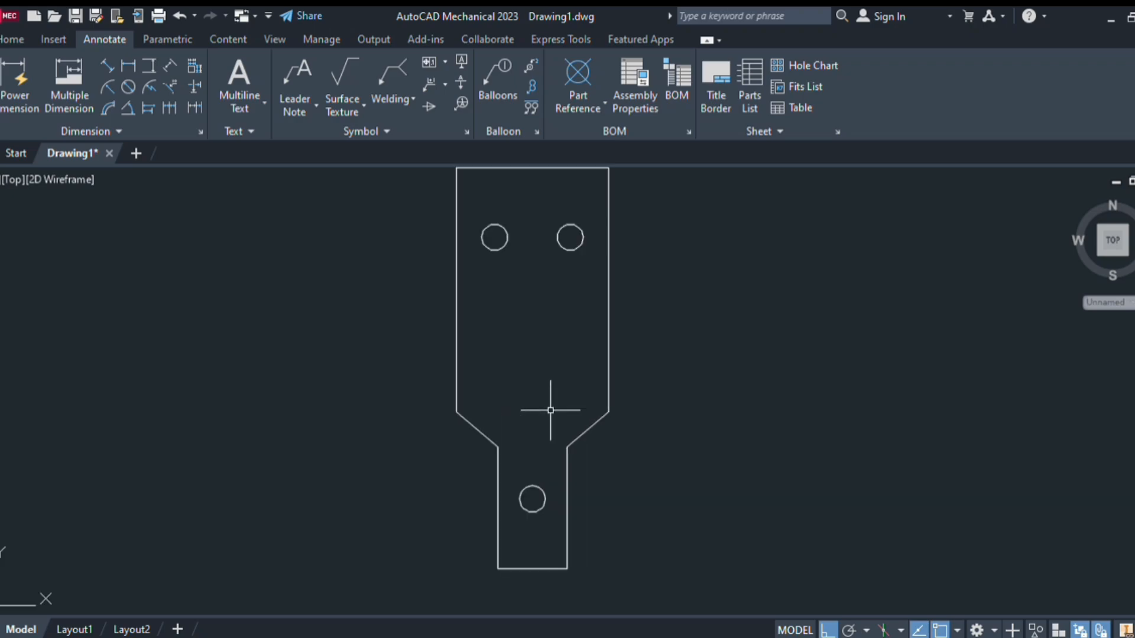
scroll(550, 408, "down", 6)
scroll(550, 410, "up", 4)
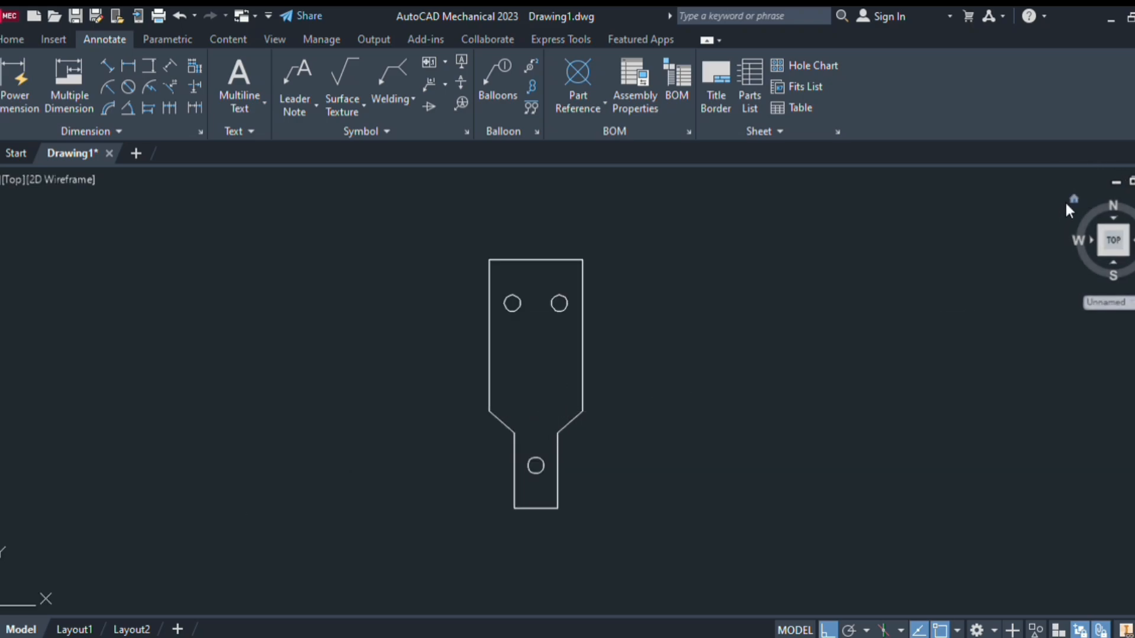
Switch to the isometric home view, bring up the solid modelling commands, and select the plate profile with its holes
left_click(1065, 200)
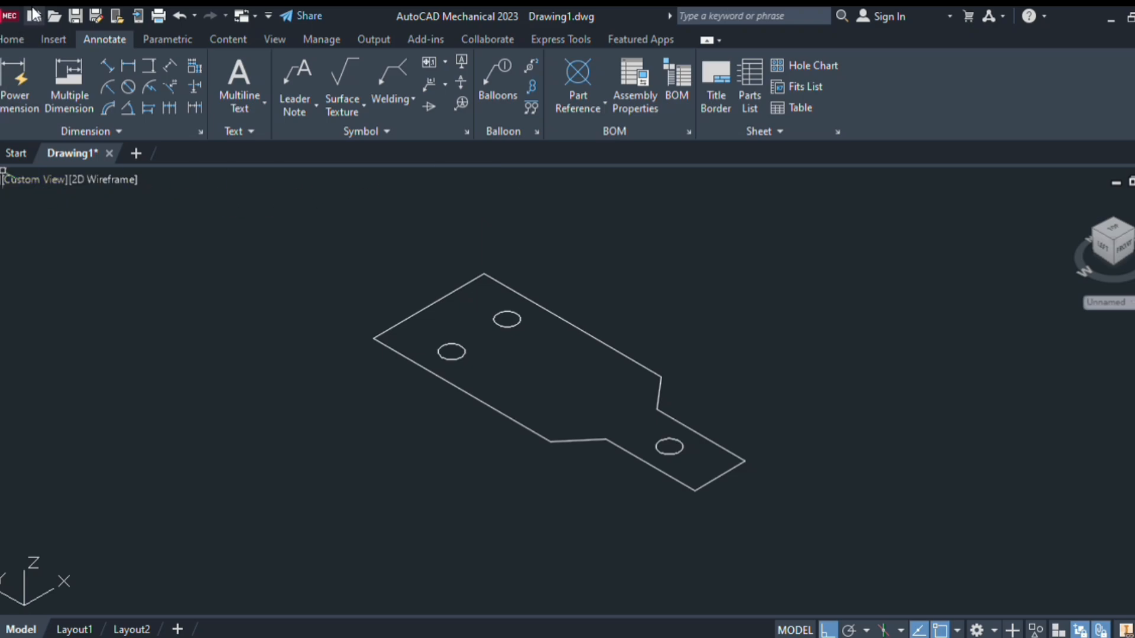
left_click(13, 39)
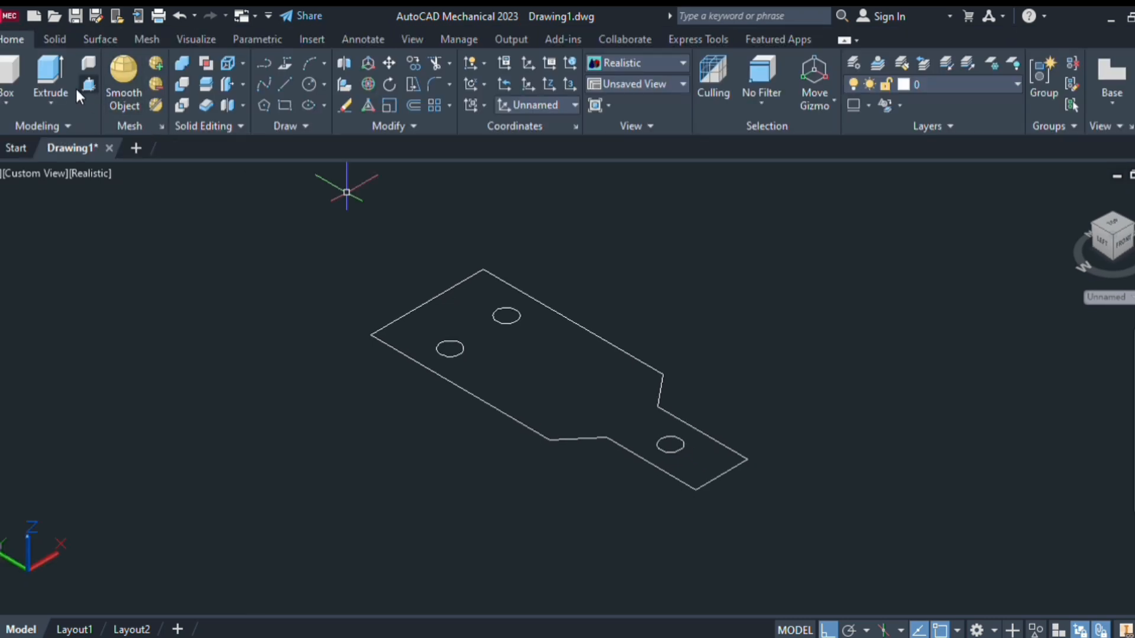
left_click(491, 395)
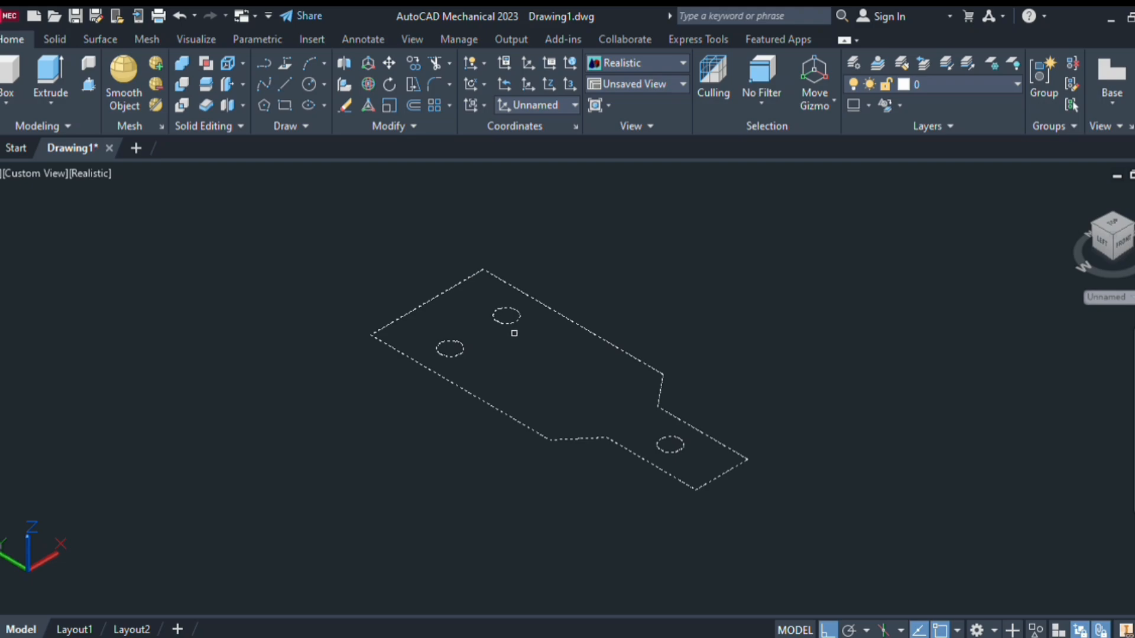
Extrude the selected profile into a solid plate, orbit to inspect it, and return to isometric home view
key("Return")
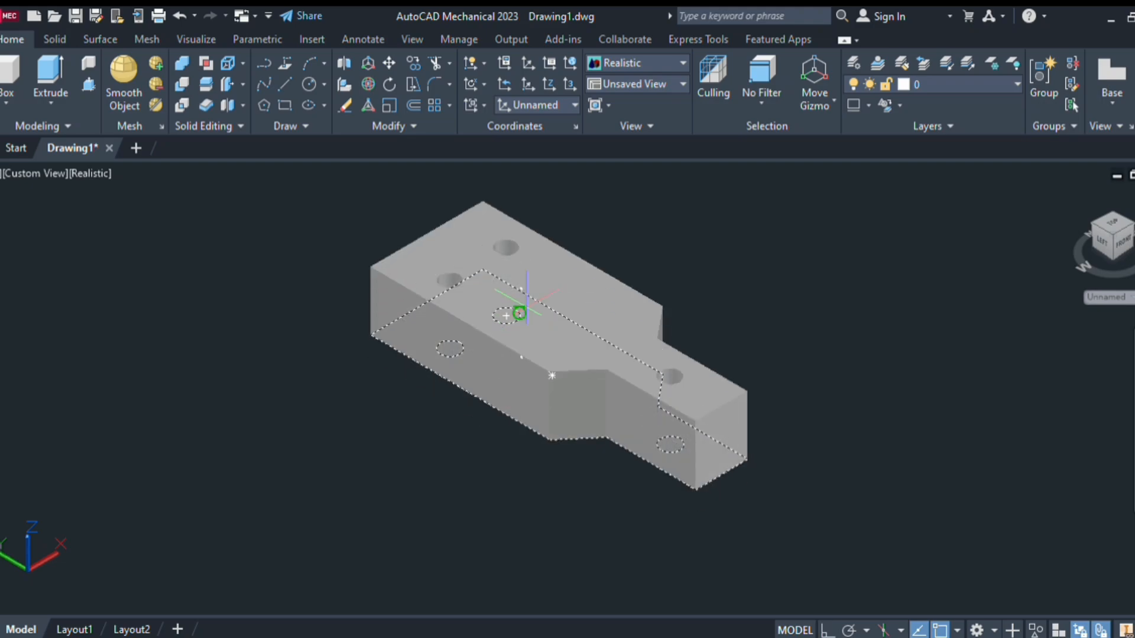
left_click(526, 307)
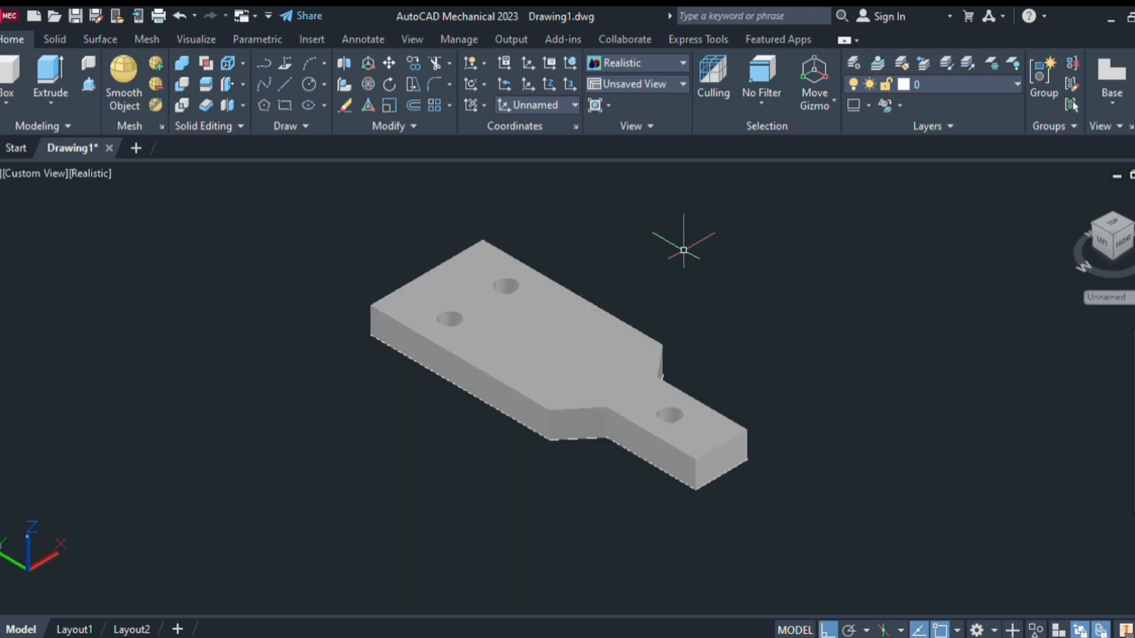
middle_click_drag(680, 244, 928, 126, "shift")
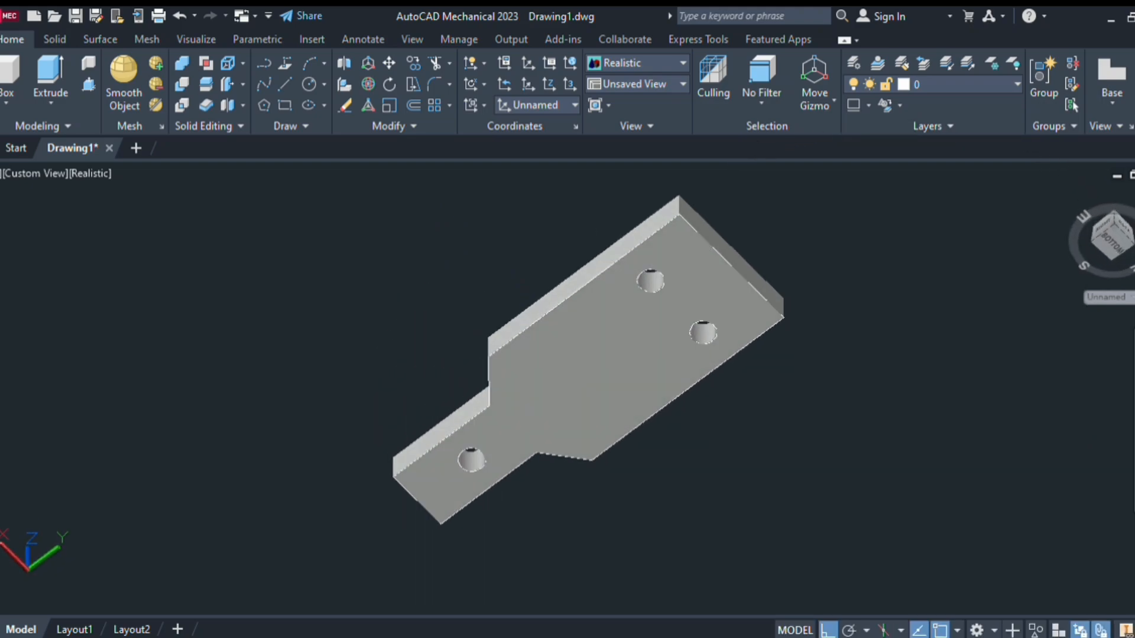
middle_click_drag(730, 400, 957, 411, "shift")
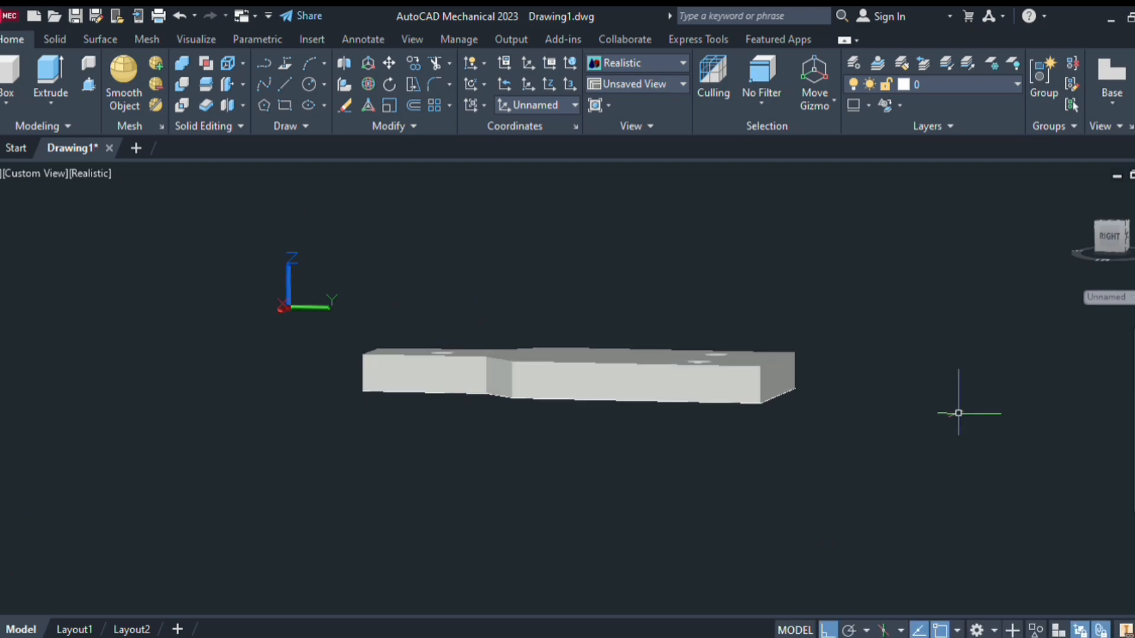
left_click(1068, 192)
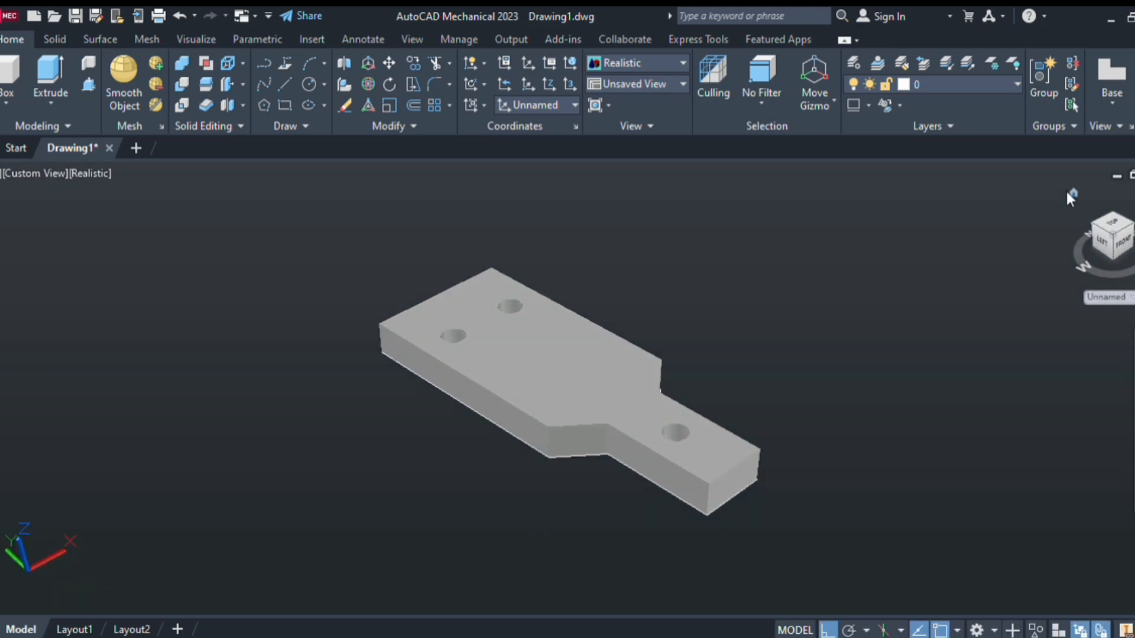